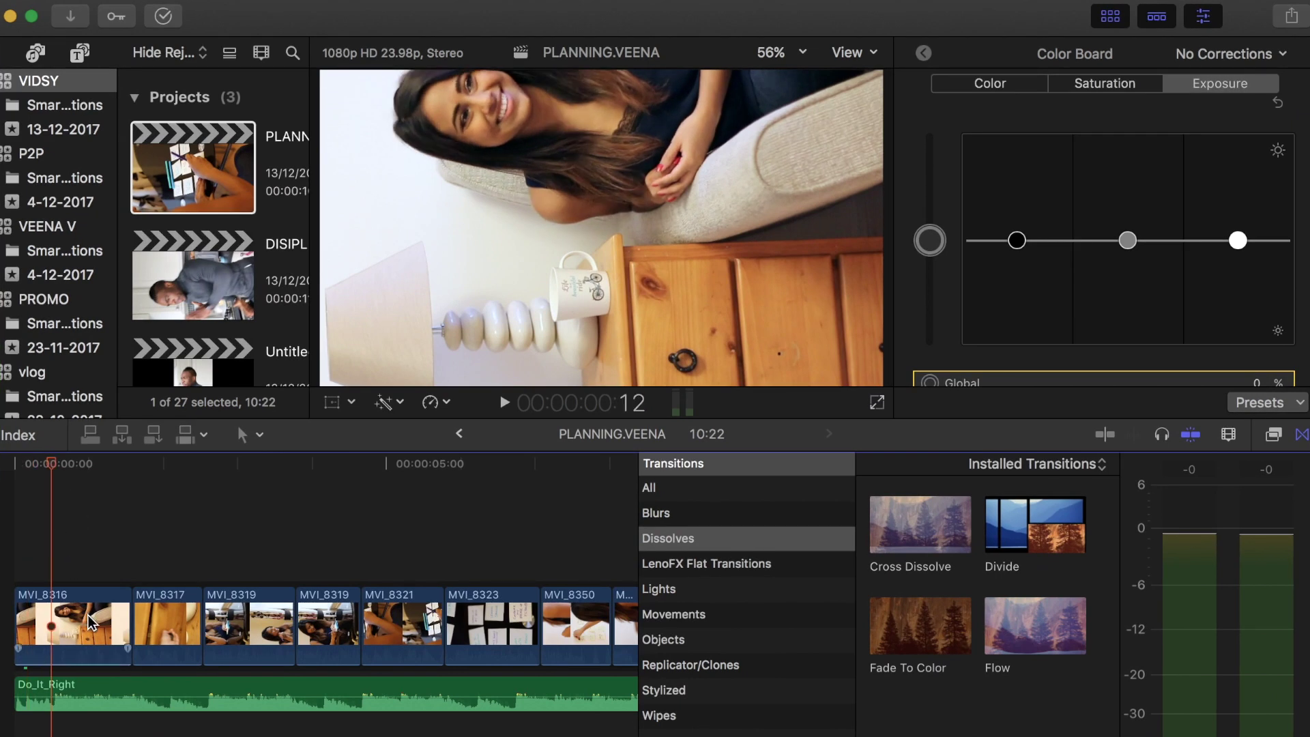
Step: Review the original edit from MVI_8316 through the MVI_8321/MVI_8323 cut
click(88, 615)
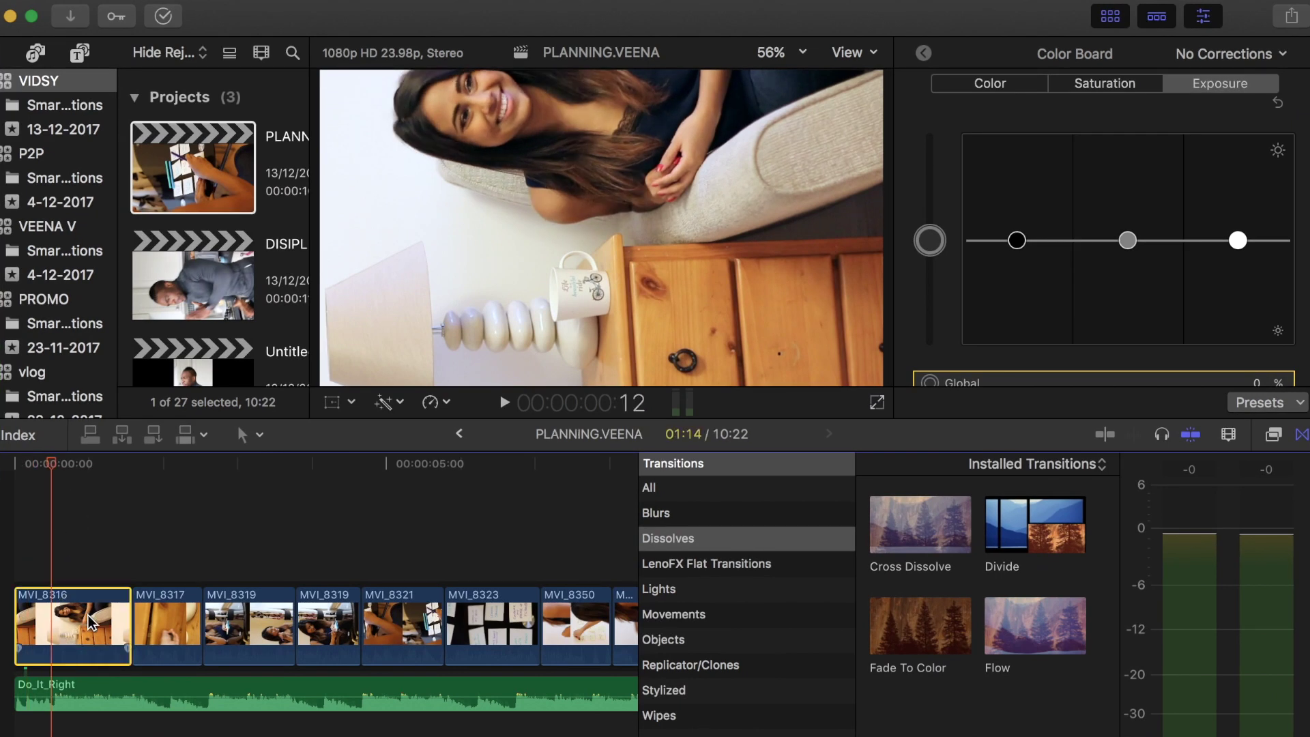
click(108, 541)
click(246, 555)
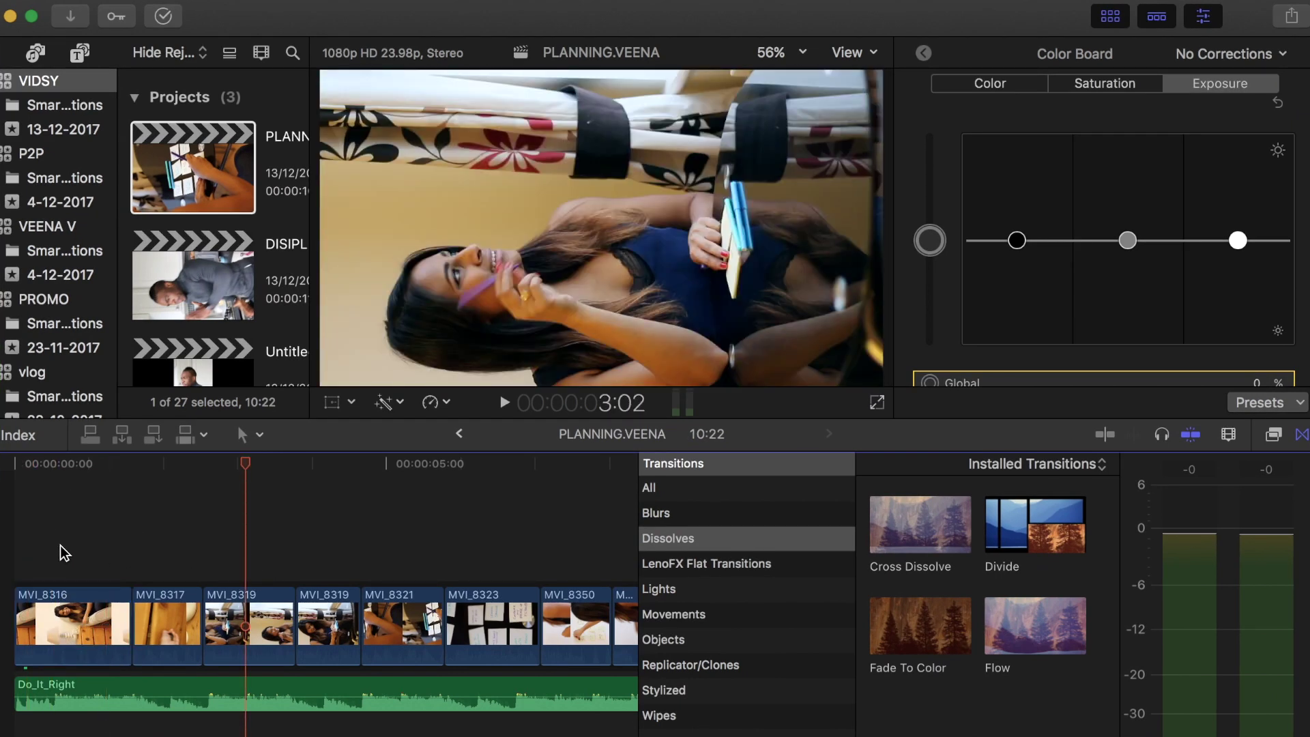
click(83, 517)
key(space)
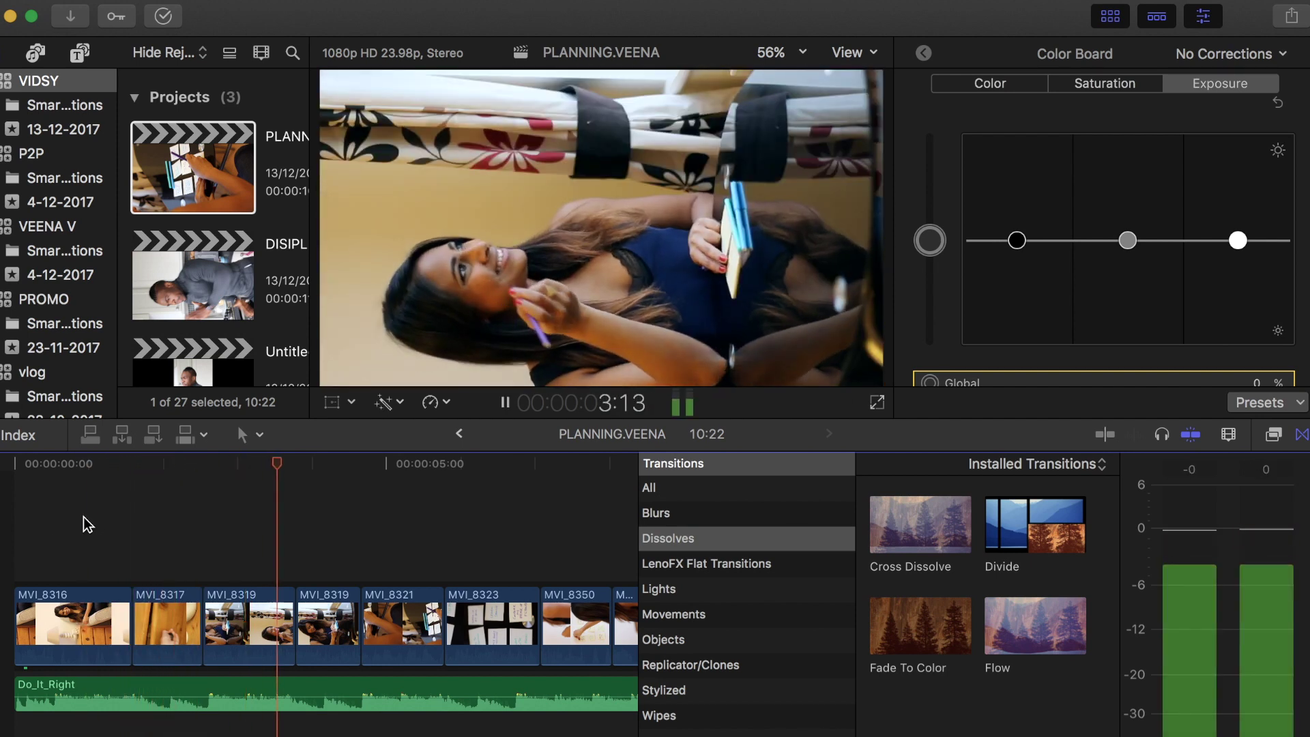
key(space)
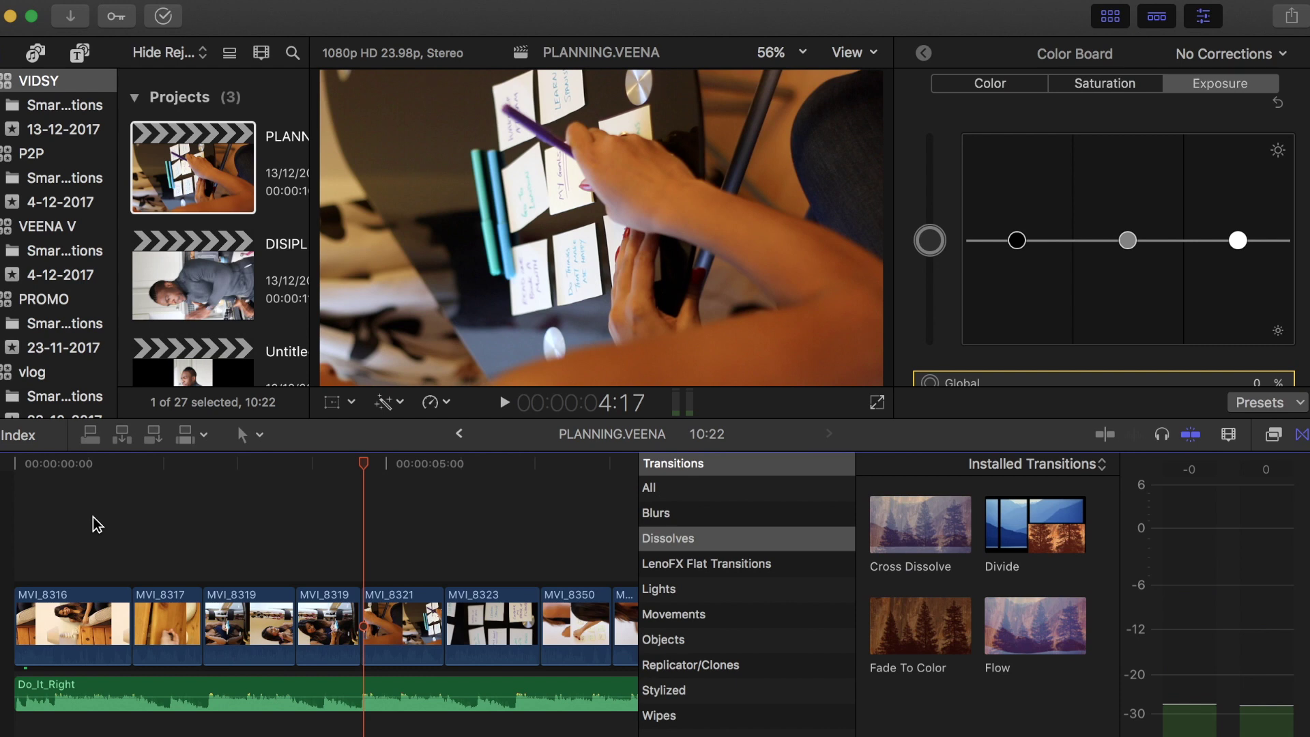
click(345, 519)
click(442, 526)
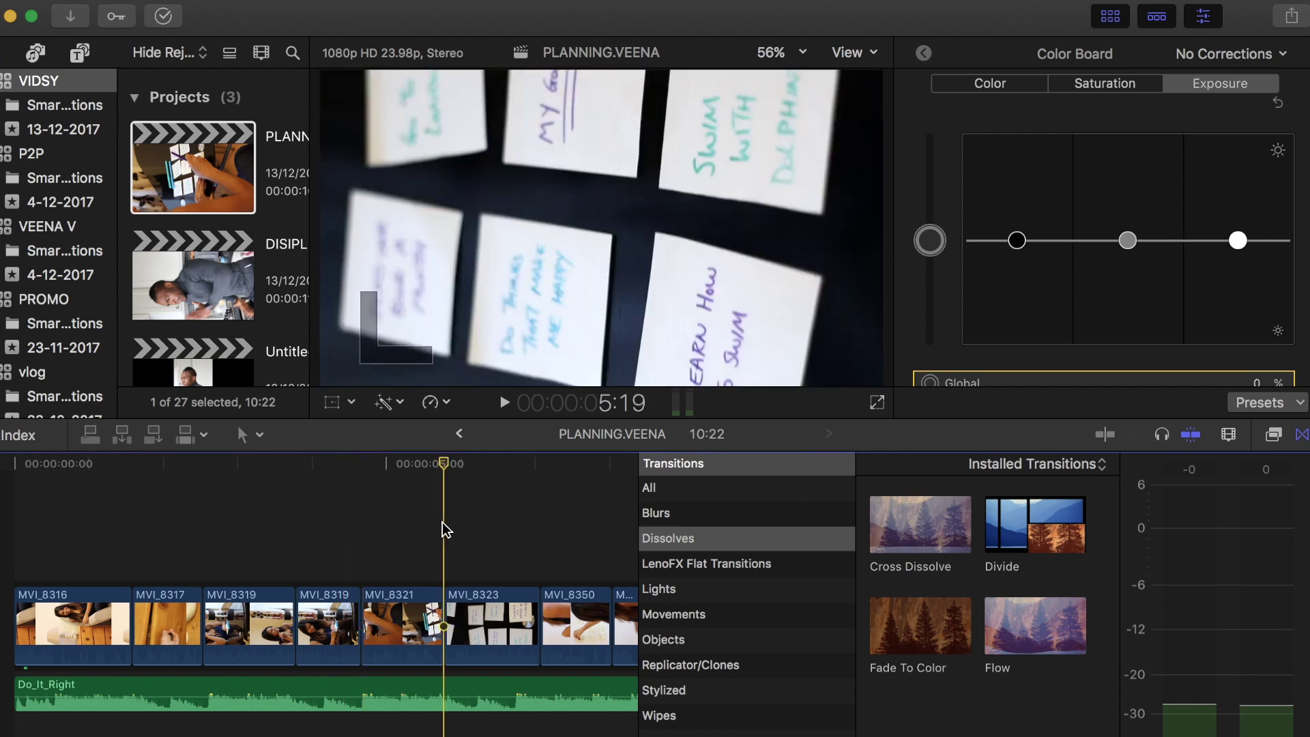
click(166, 547)
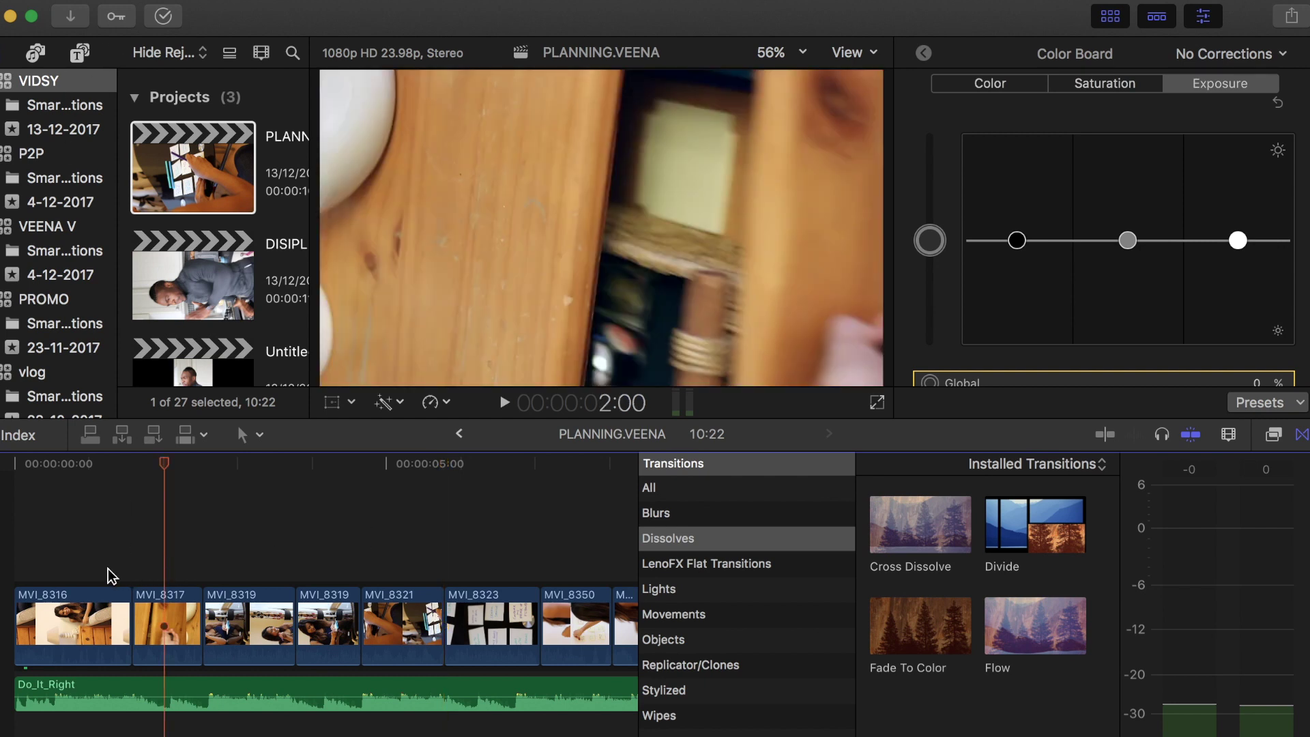
Step: Select every clip in the timeline, copy them, and fit the edit in view
key(super+a)
key(super+minus)
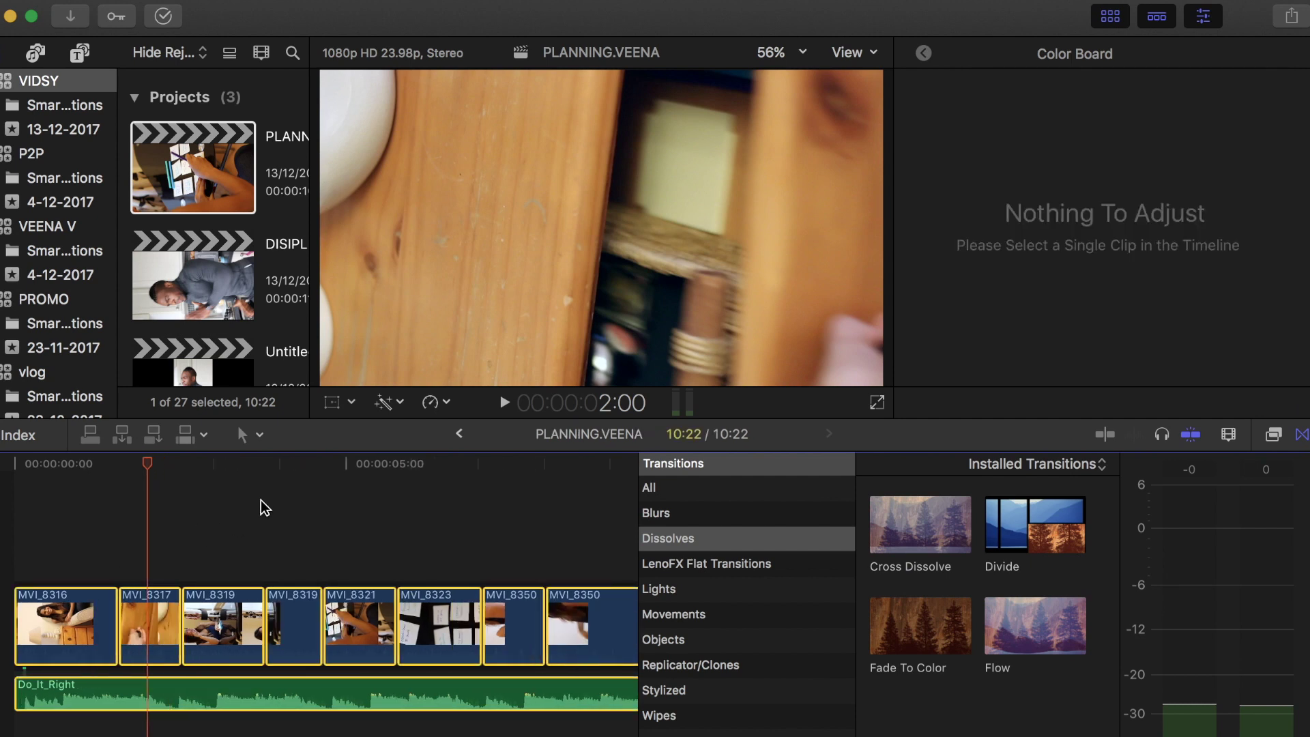
key(super+minus)
key(super+minus)
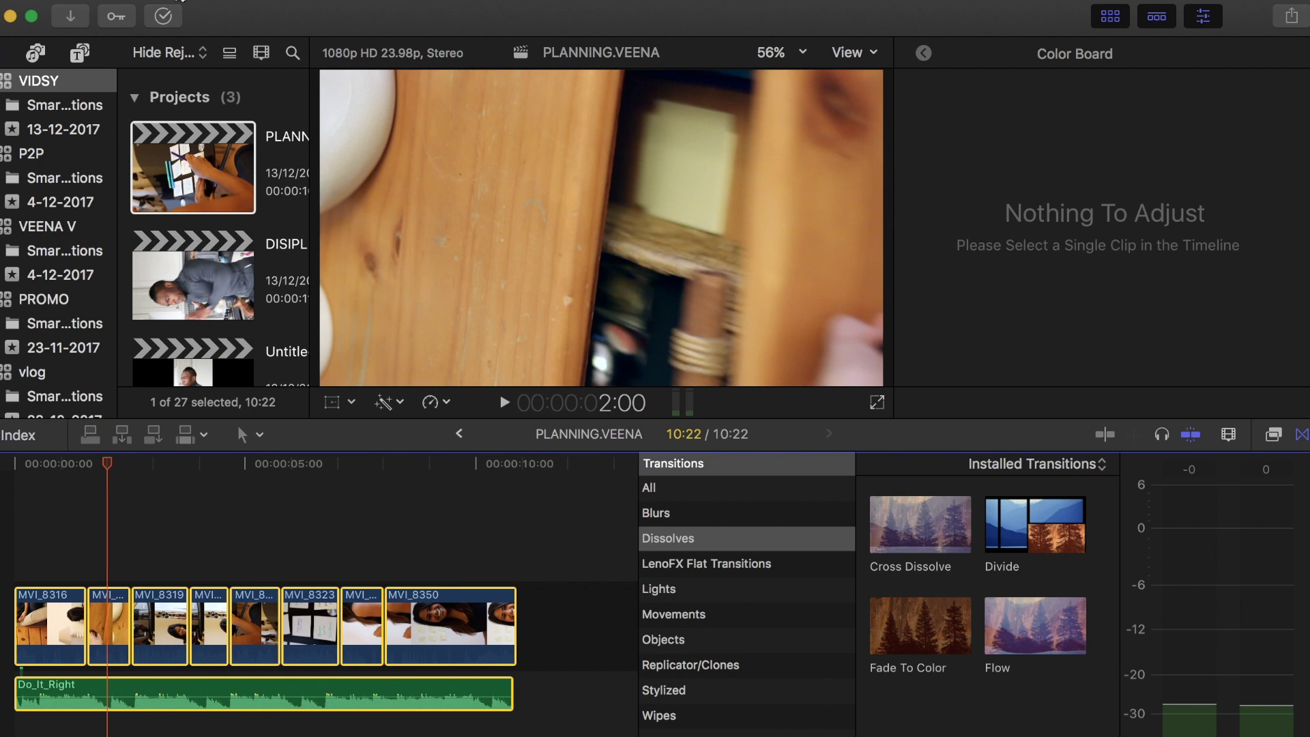
Step: Create a new project with a Custom 1080 x 1920 portrait format
click(167, 2)
mouse_move(174, 7)
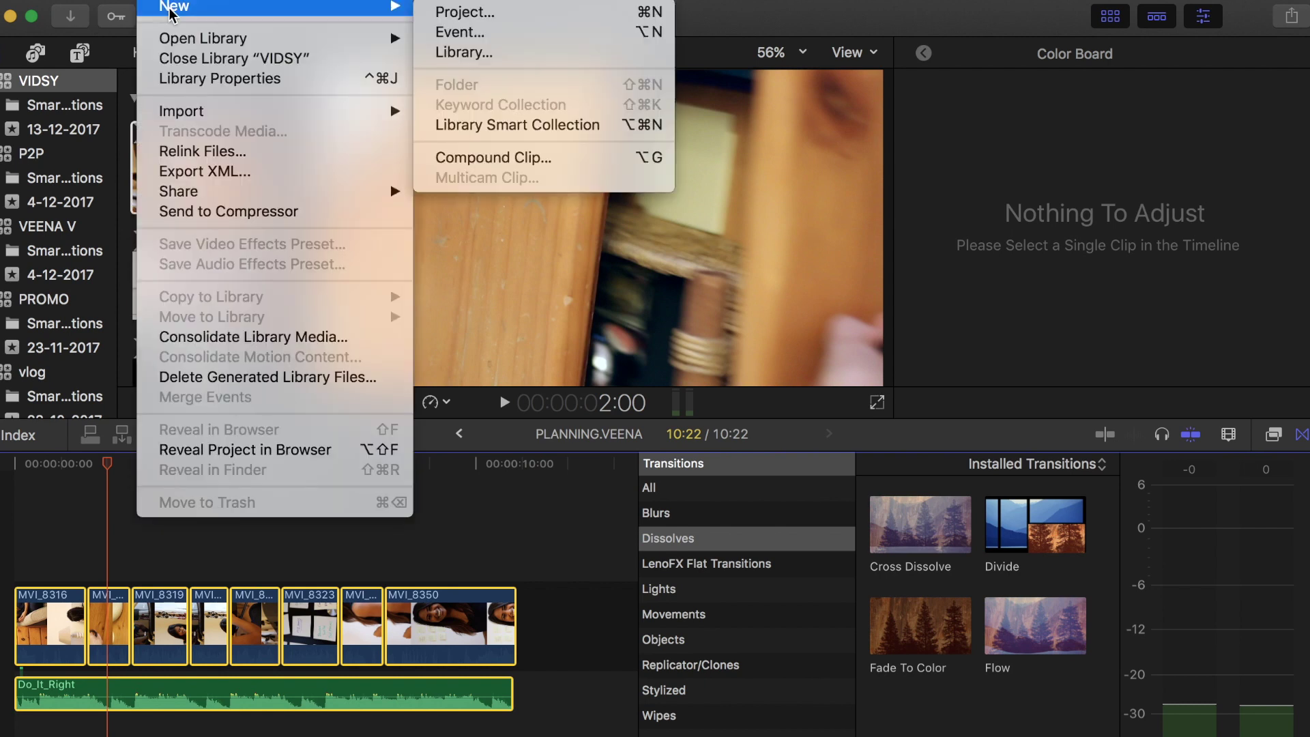
click(471, 11)
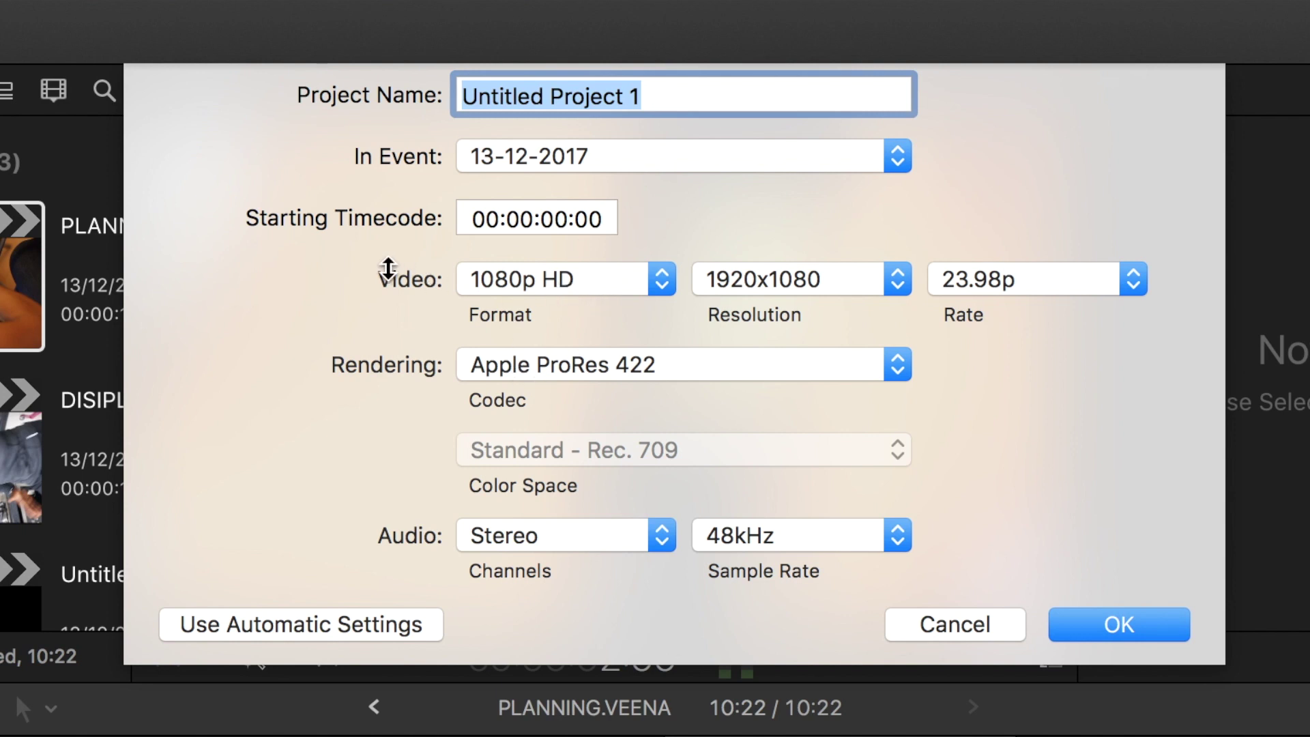
click(527, 279)
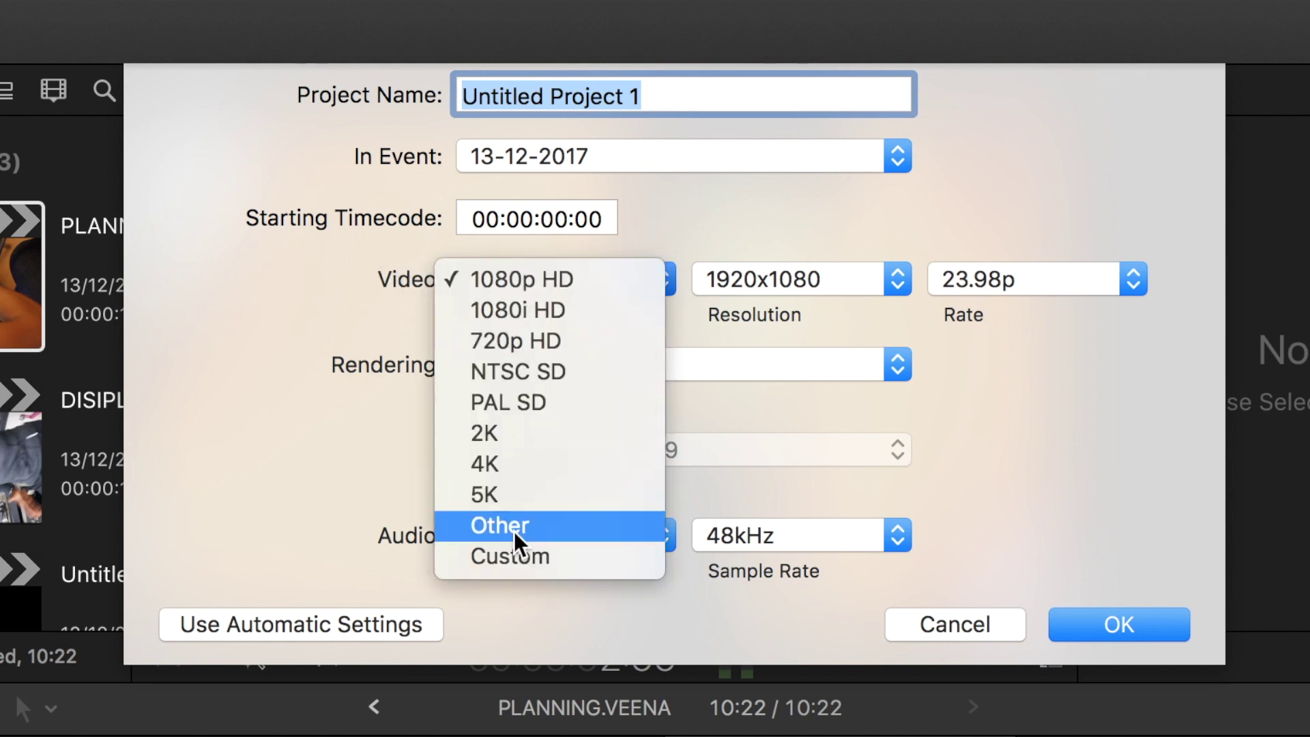
click(513, 559)
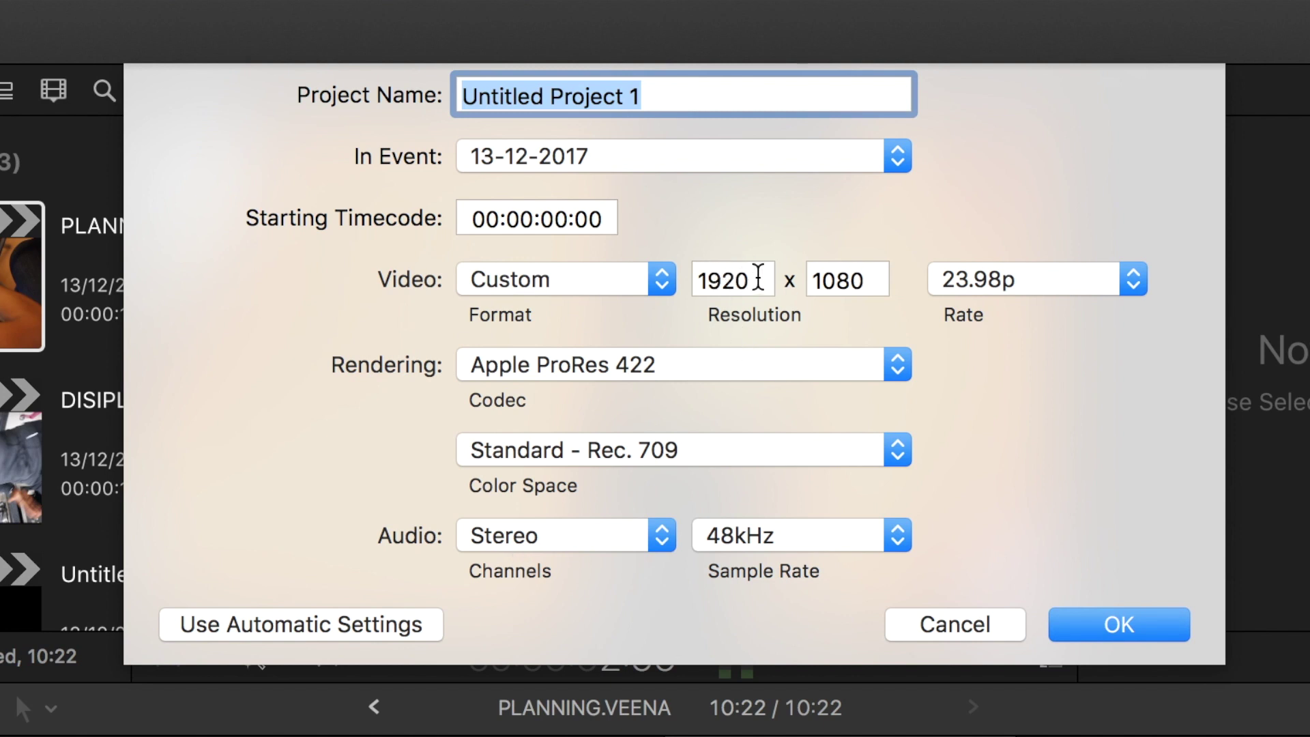
double_click(710, 280)
text(10)
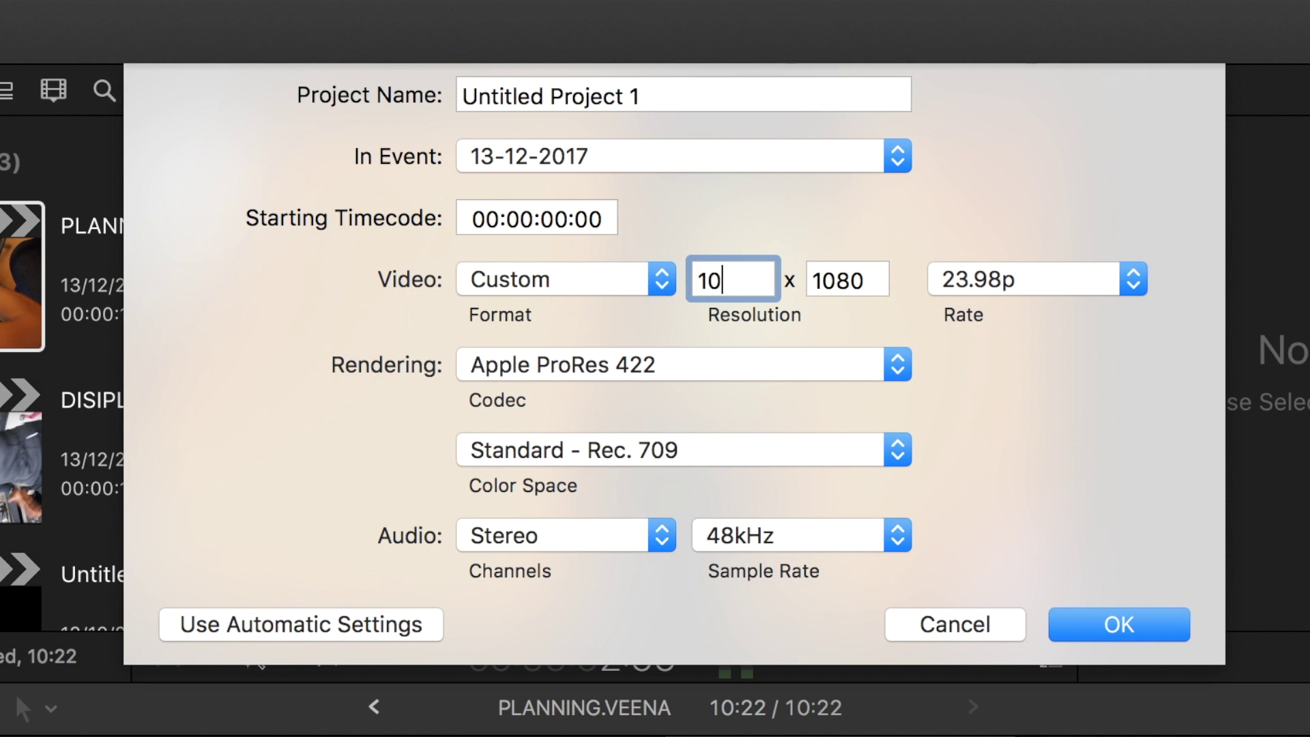
double_click(857, 280)
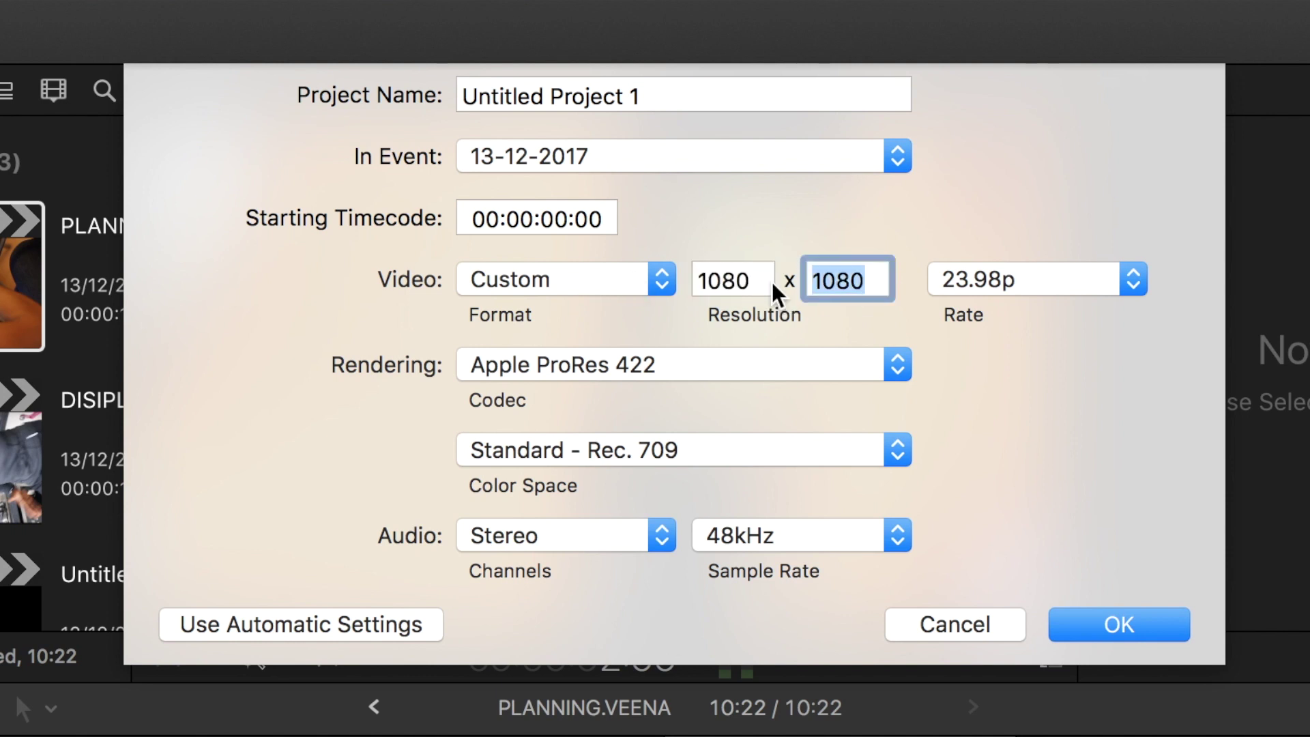
text(1920)
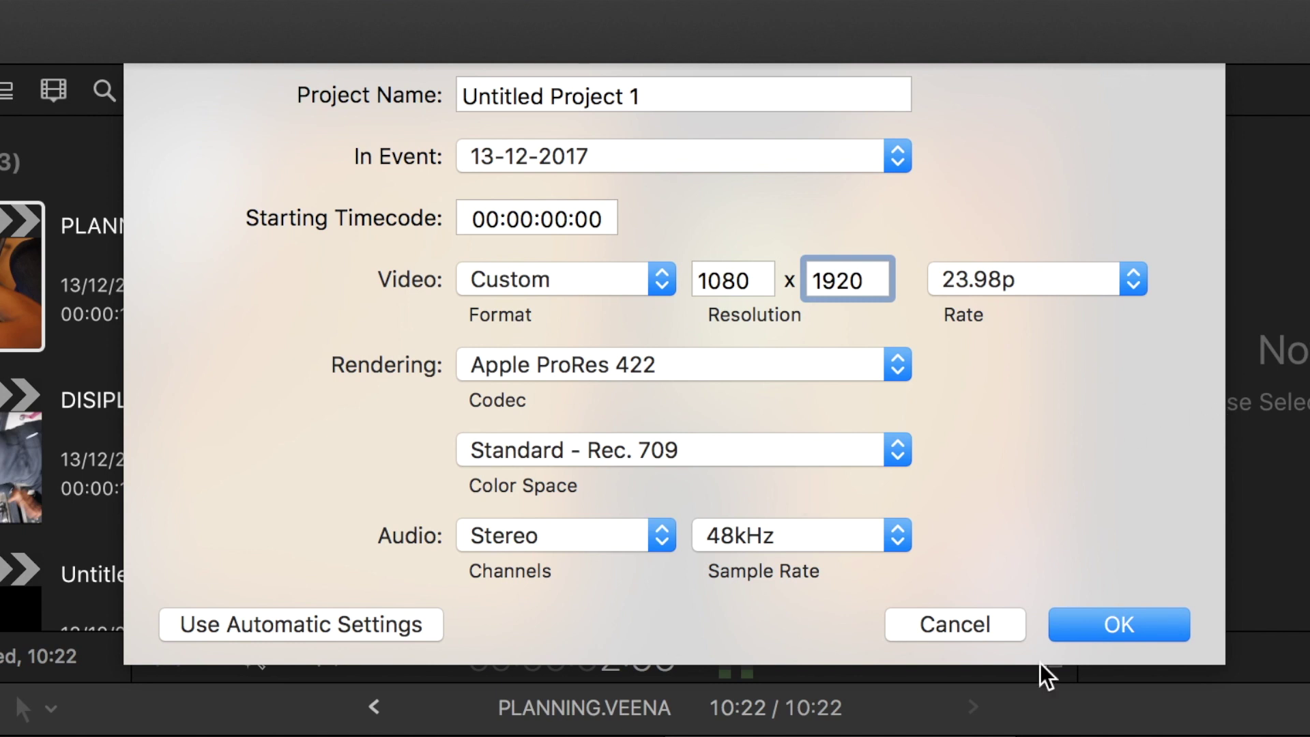
click(1124, 626)
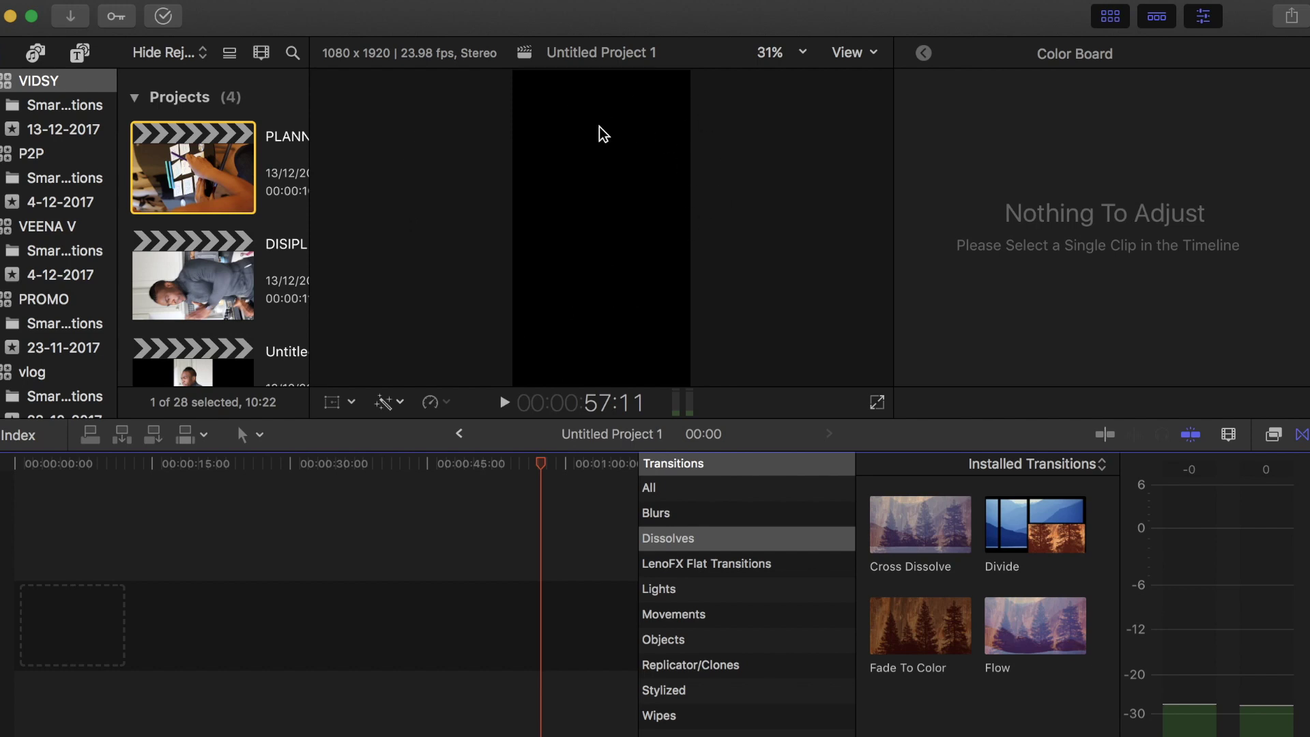
Step: Put the copied clips and Do_It_Right music into the new project's empty timeline
drag(19, 576, 112, 622)
click(14, 546)
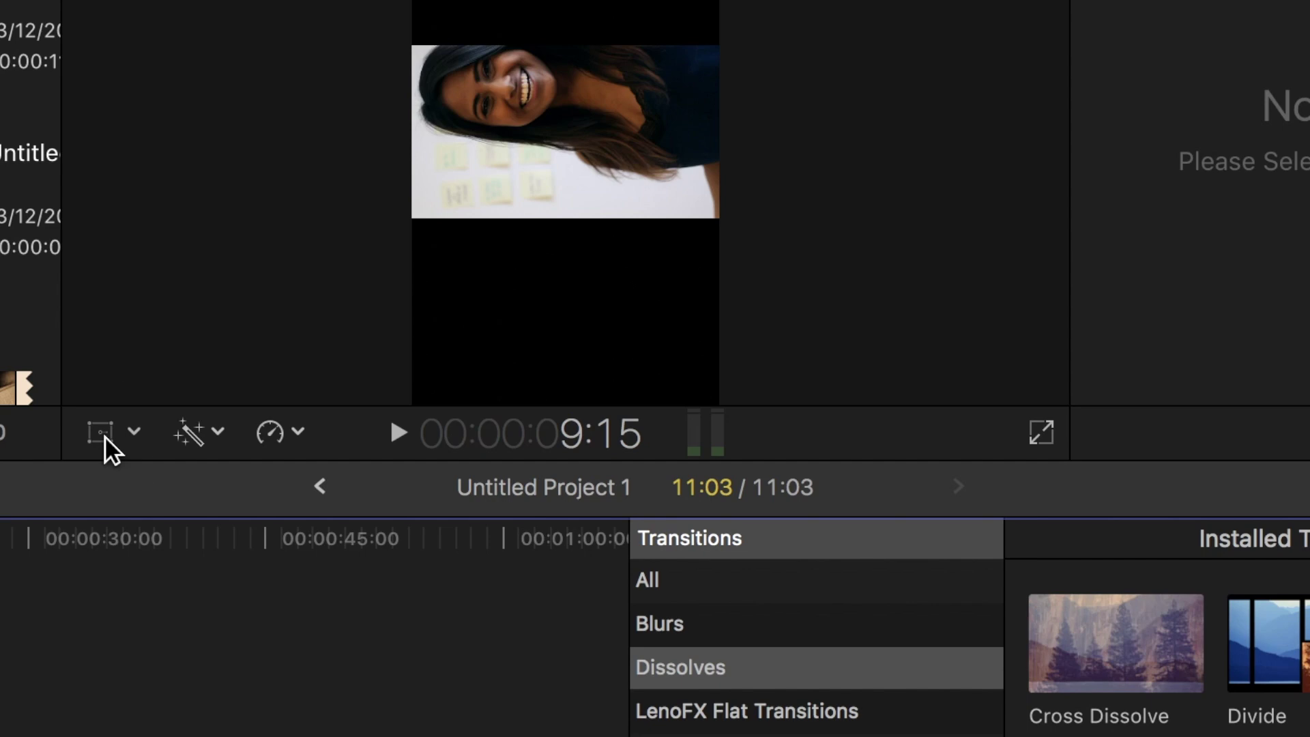
Step: Rotate the clip to about -89° and scale it to 177% with the Transform controls
click(101, 433)
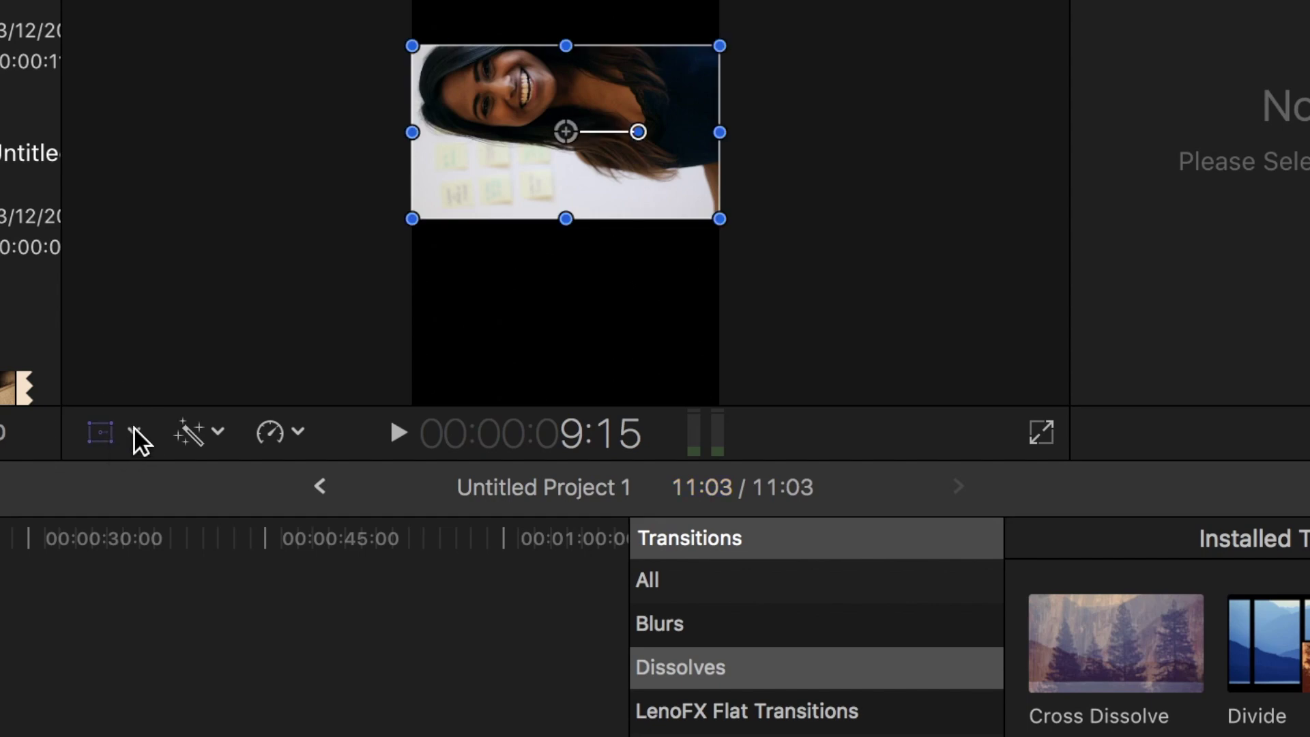
click(134, 431)
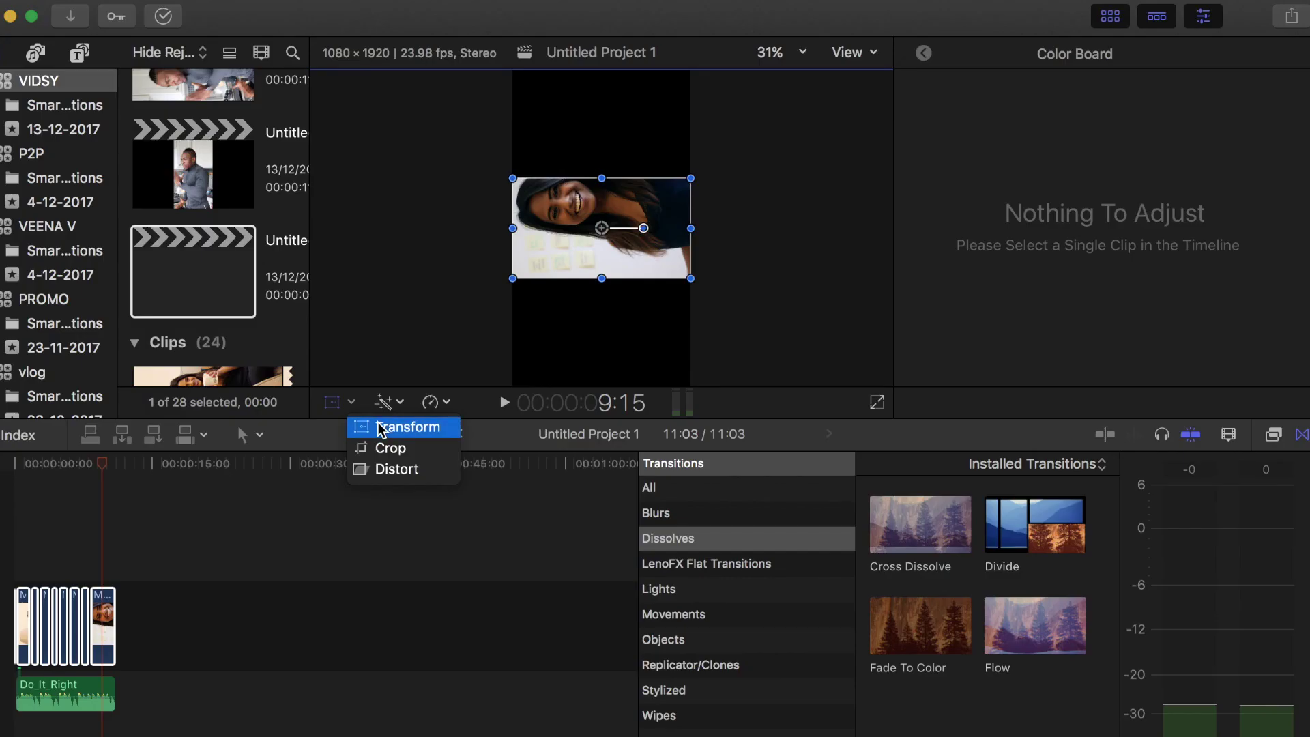
click(187, 478)
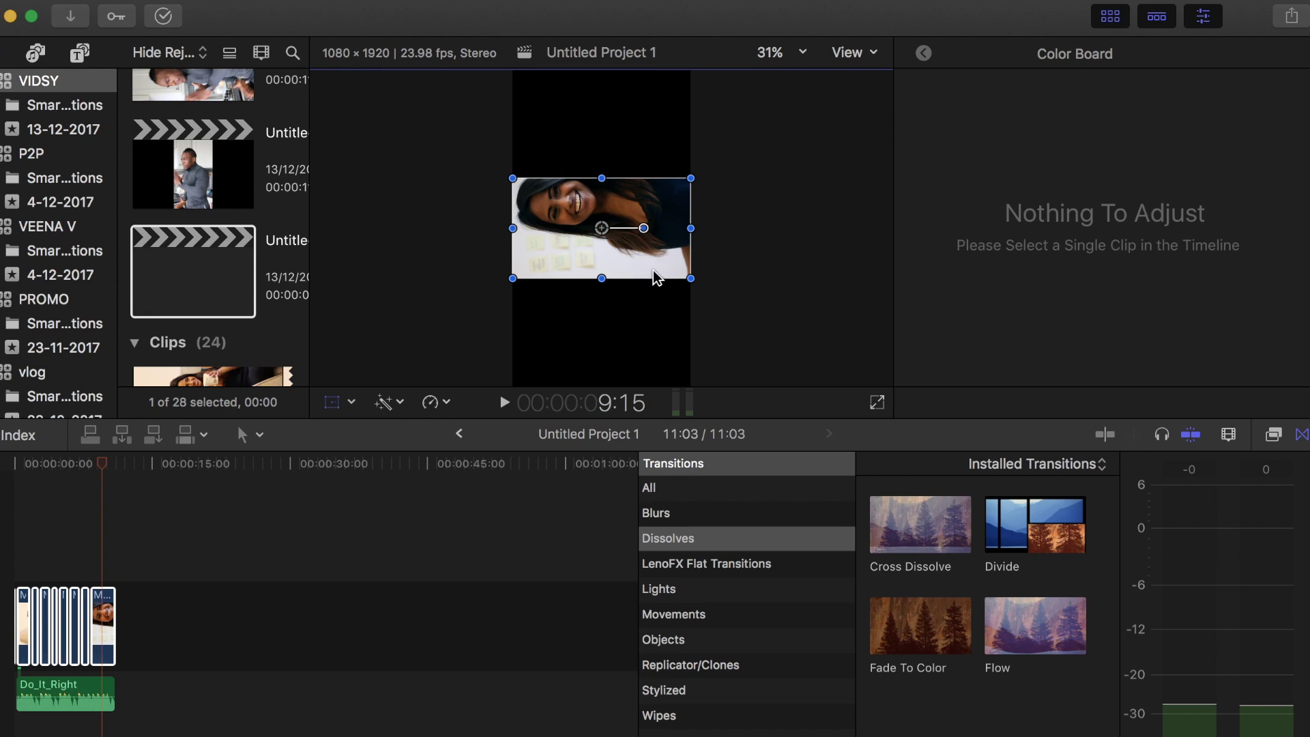
drag(645, 230, 602, 273)
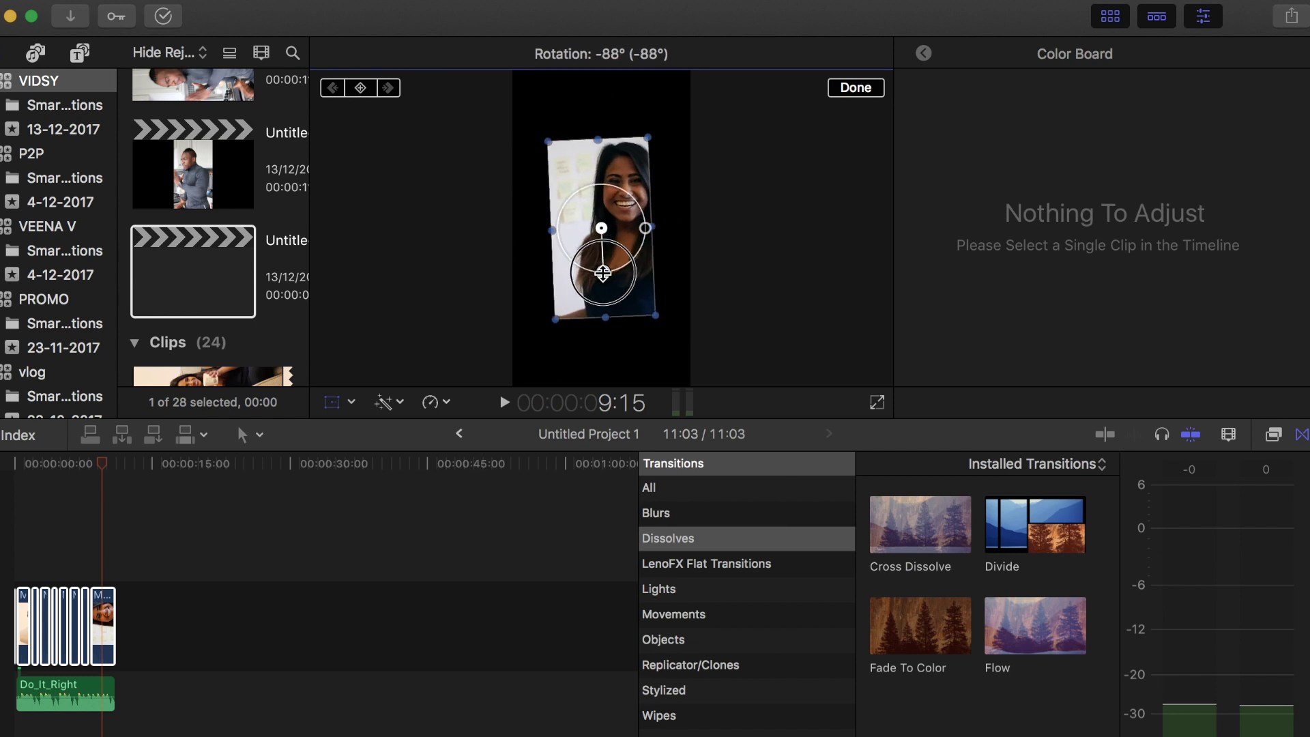
drag(602, 273, 601, 271)
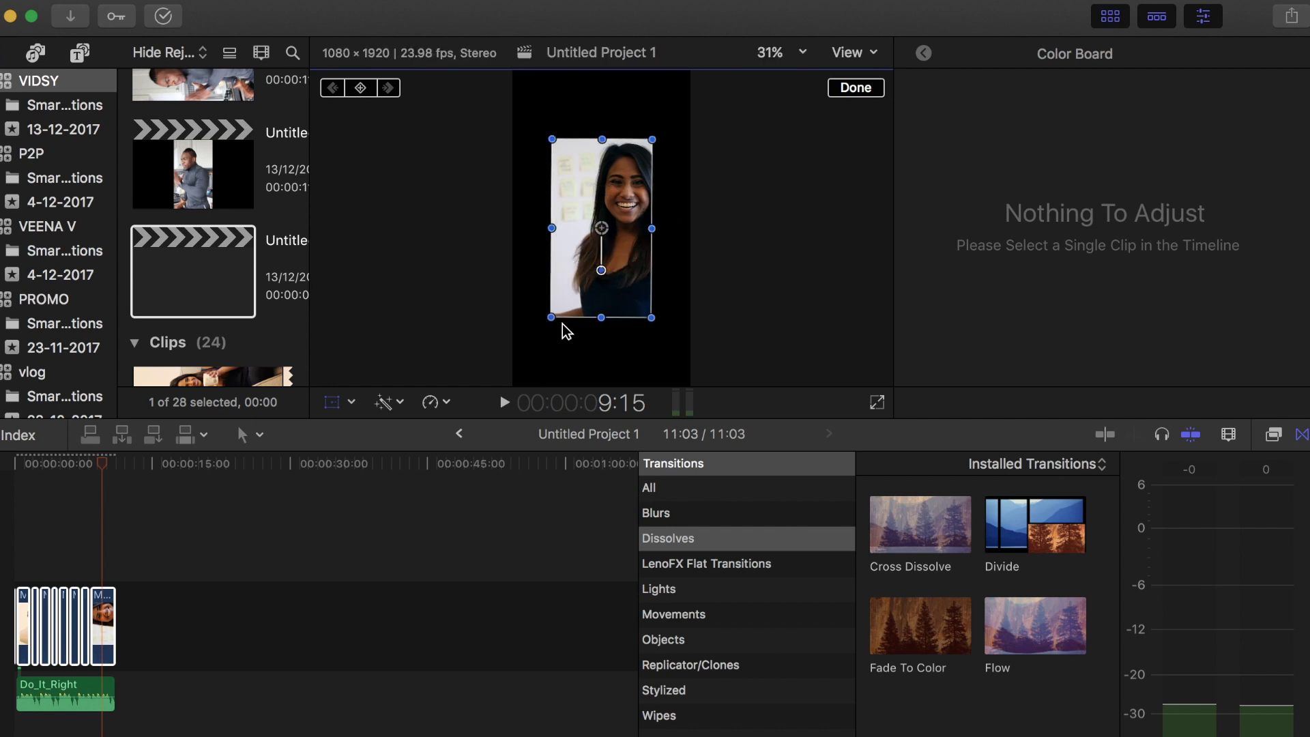
drag(552, 316, 522, 348)
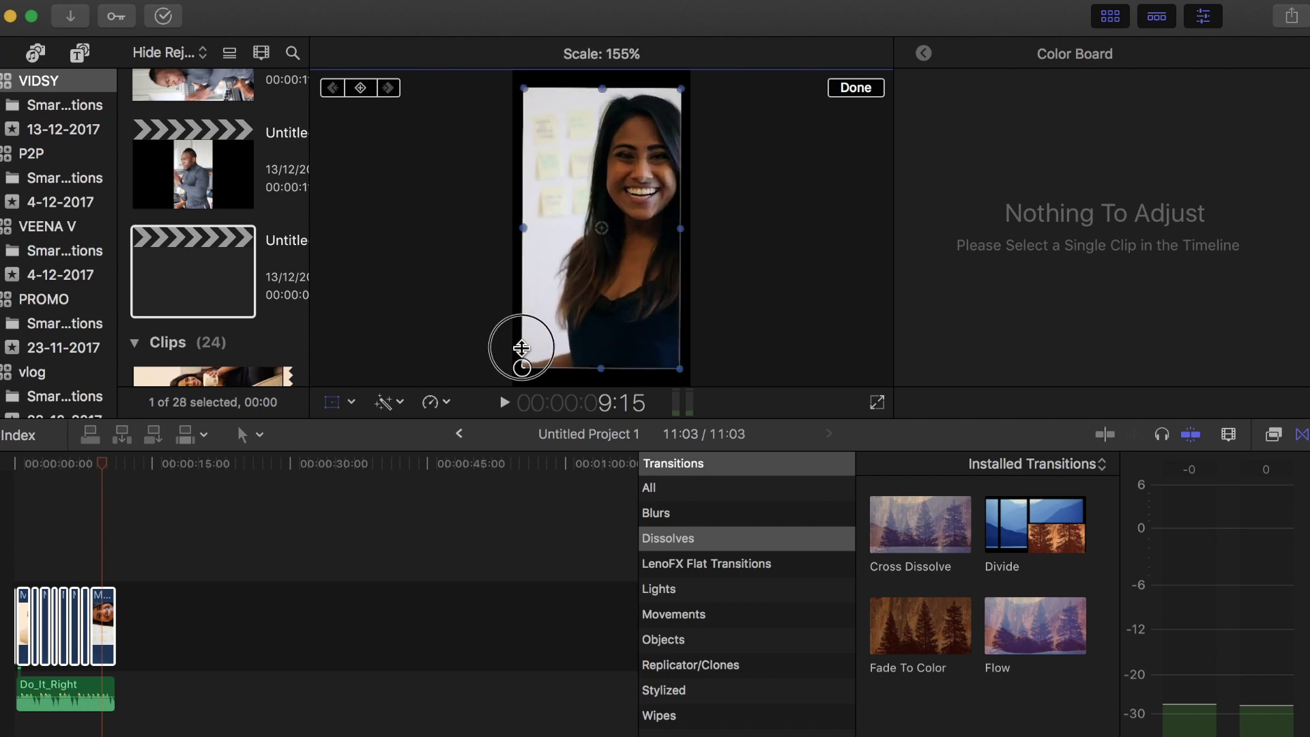
drag(521, 348, 516, 352)
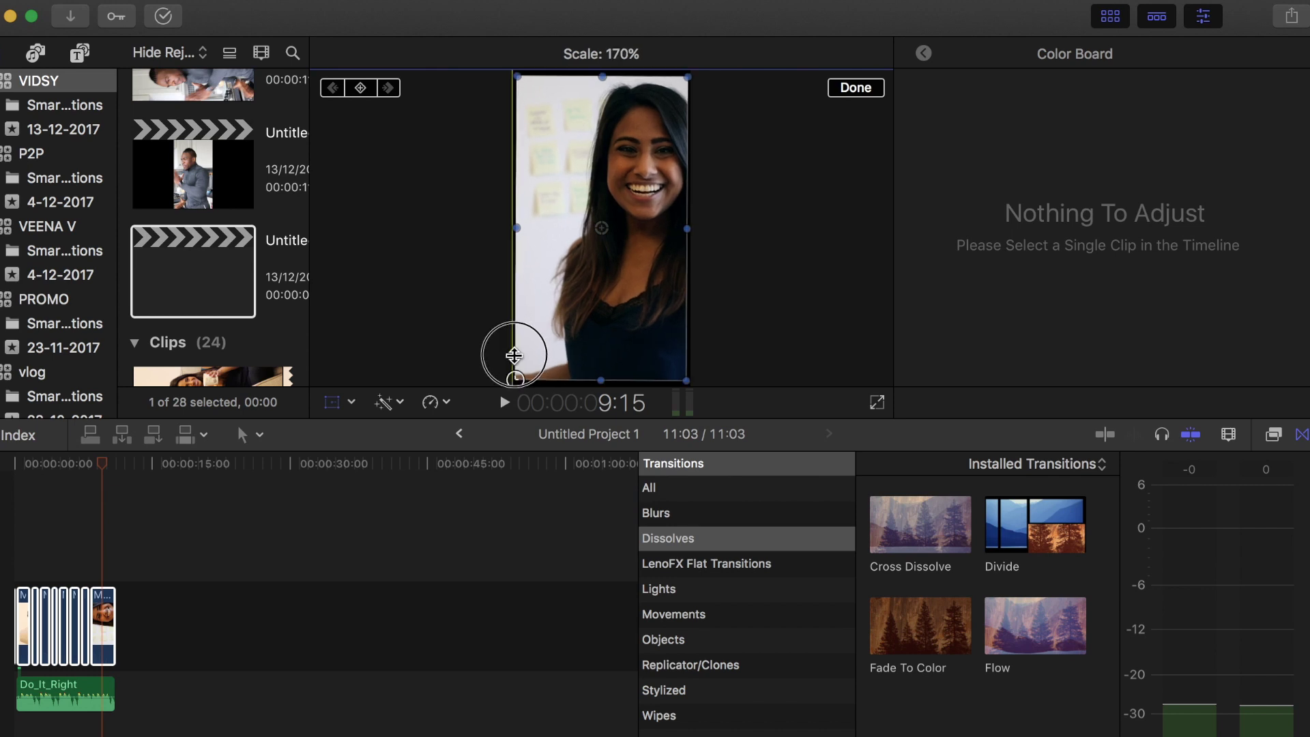
drag(516, 352, 511, 359)
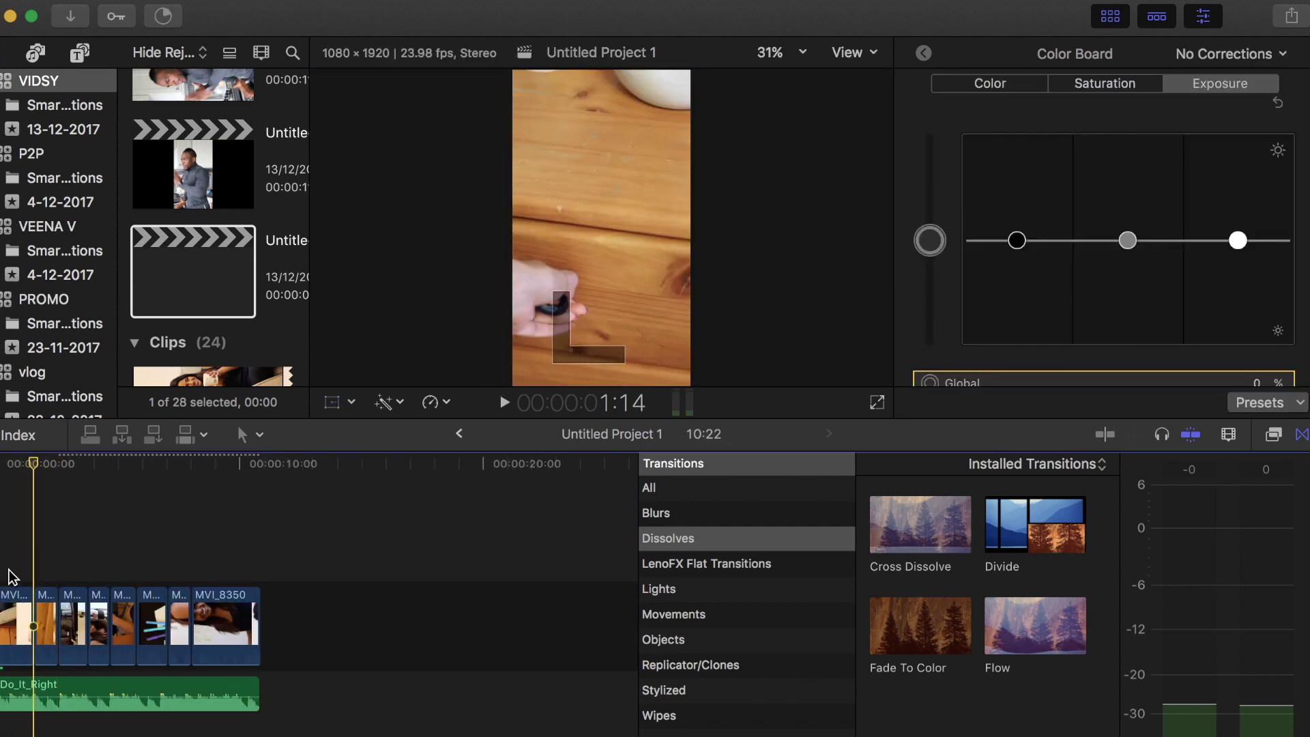
Step: Shift the sofa clip right so the lamp, mug and drawers fill the portrait frame
key(Home)
click(576, 283)
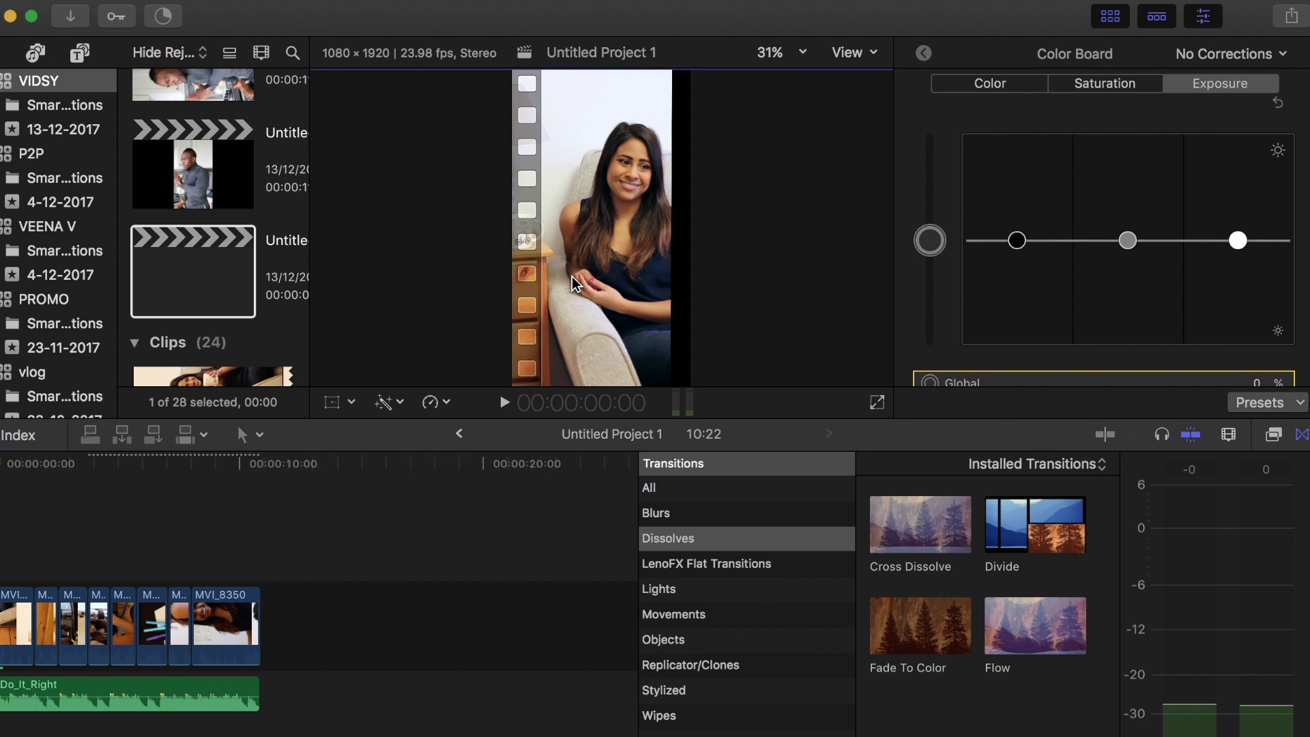
click(332, 403)
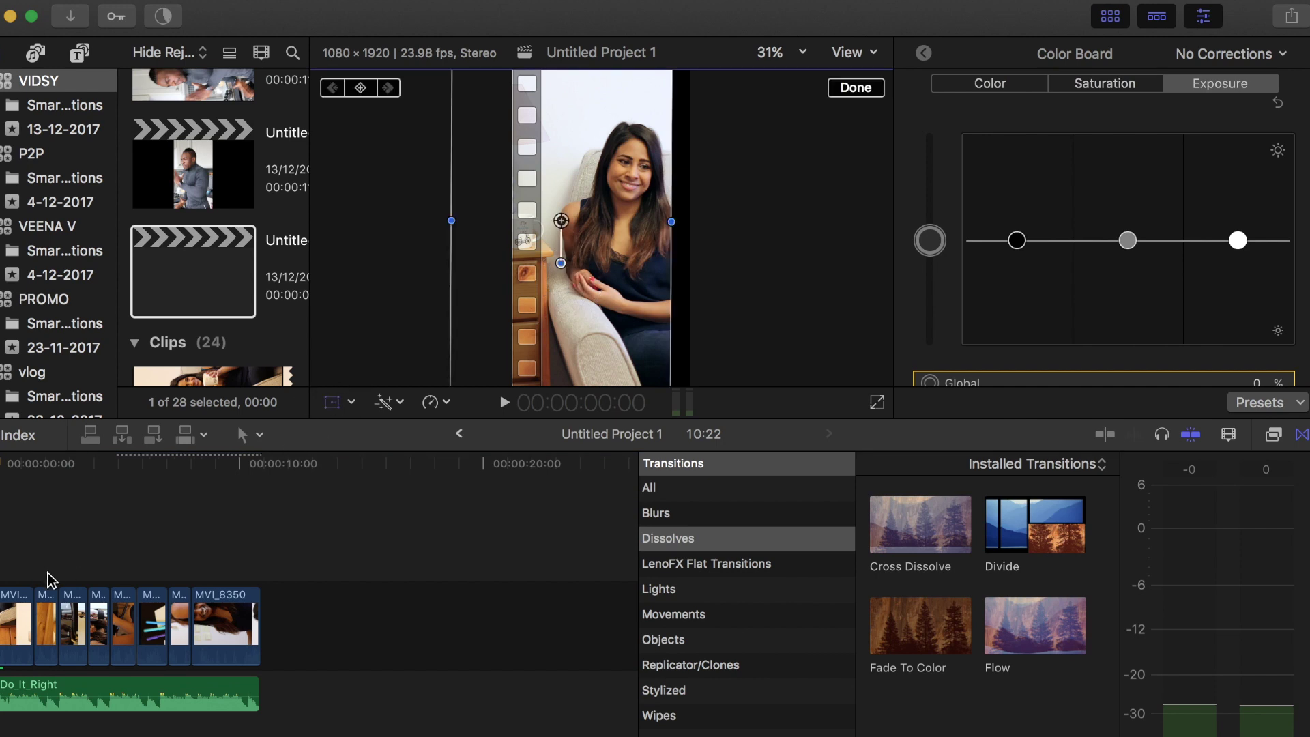
click(50, 573)
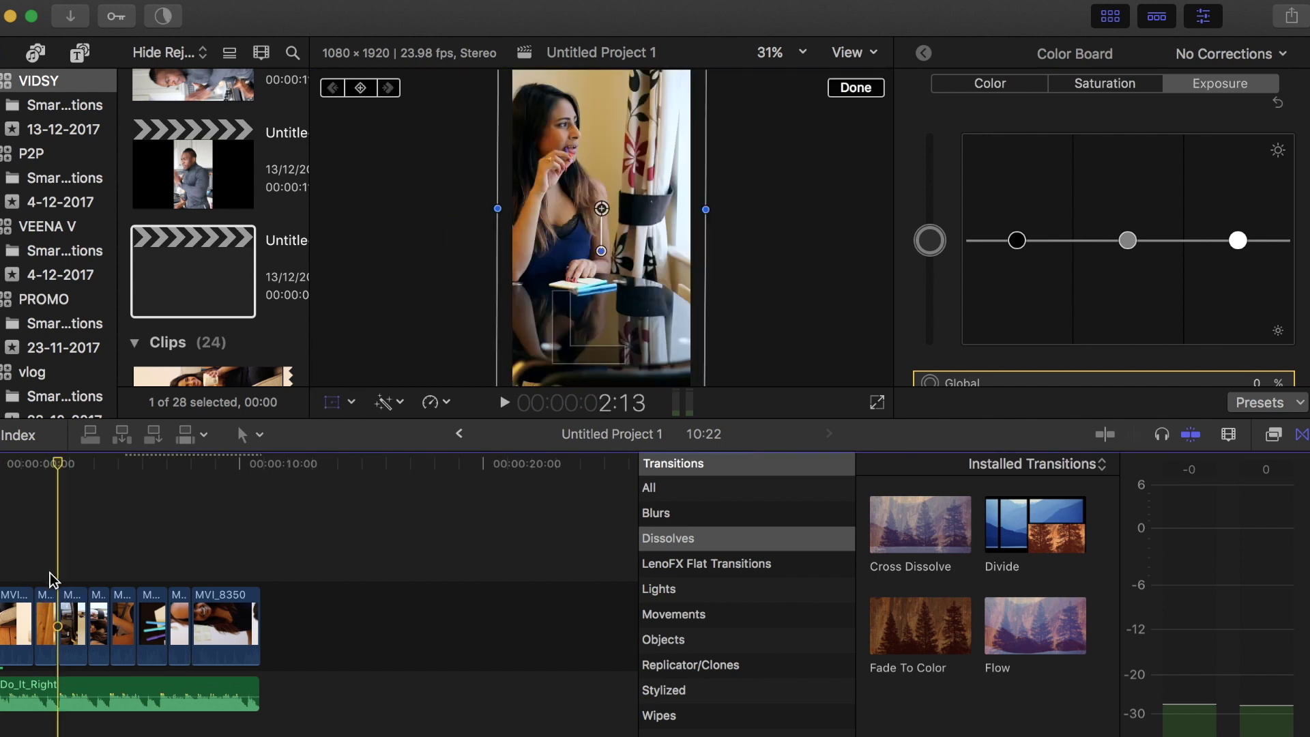
click(88, 569)
click(15, 582)
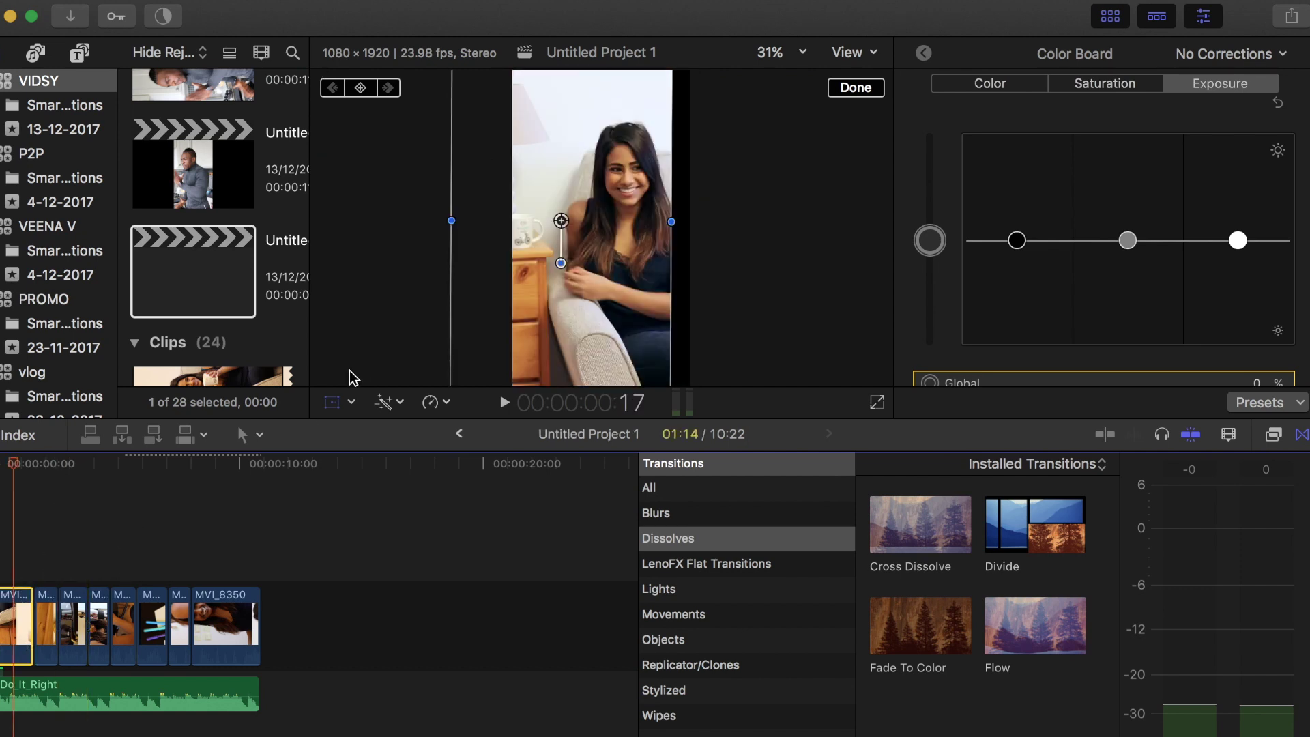
click(333, 406)
click(351, 401)
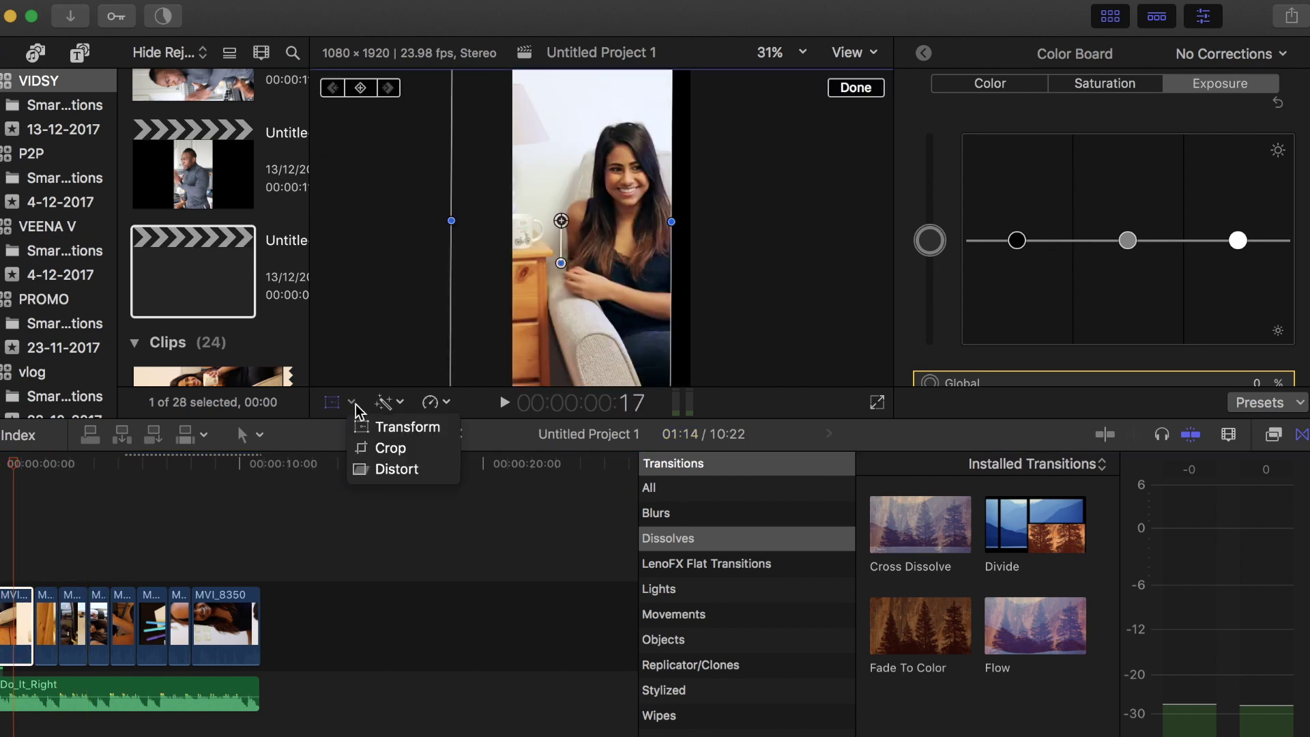
click(382, 426)
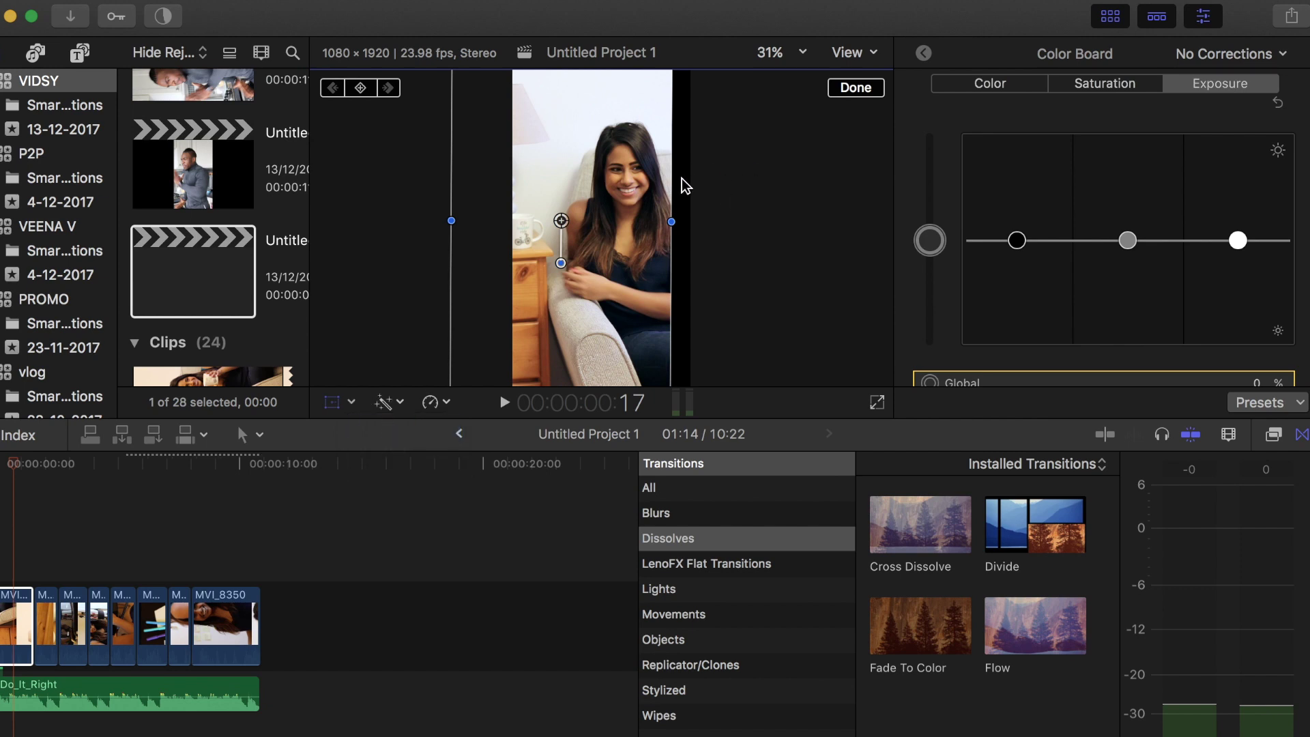
drag(593, 201, 633, 188)
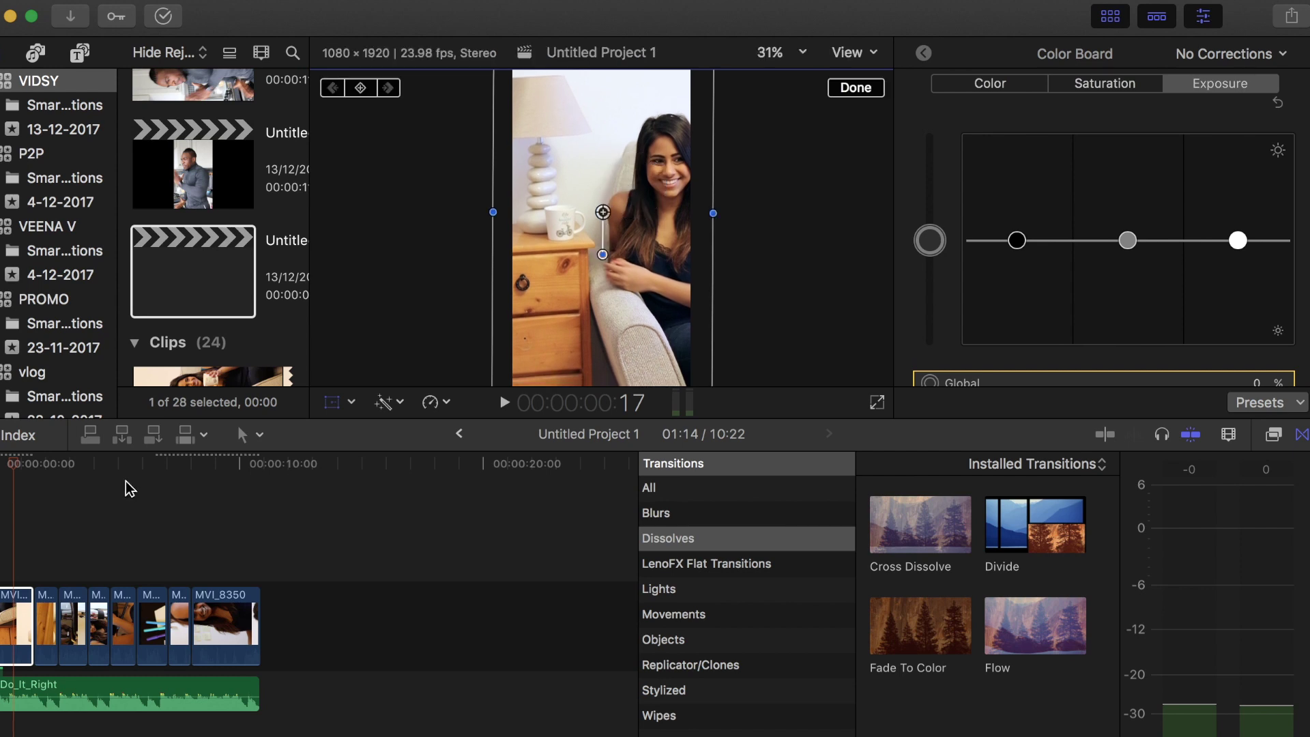
click(864, 90)
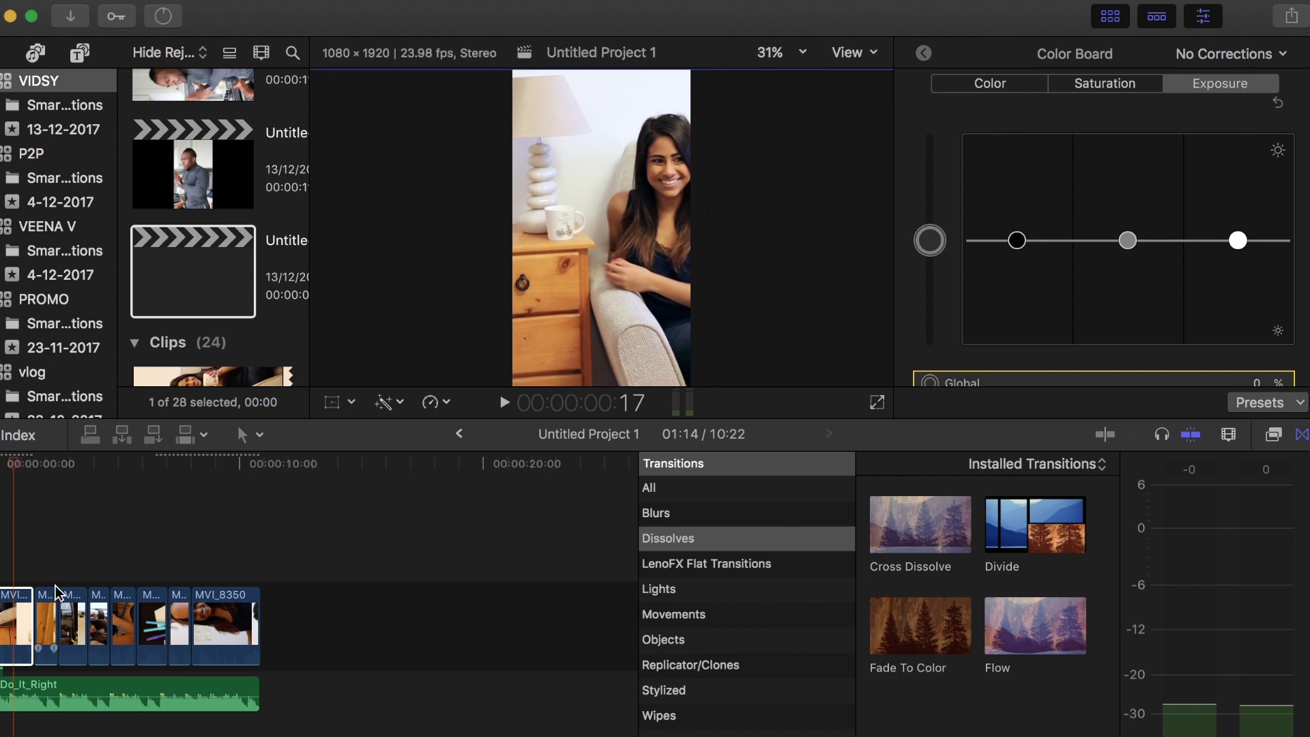
click(54, 563)
Step: Step through the edit points to the curtain clip and select it
key(Up)
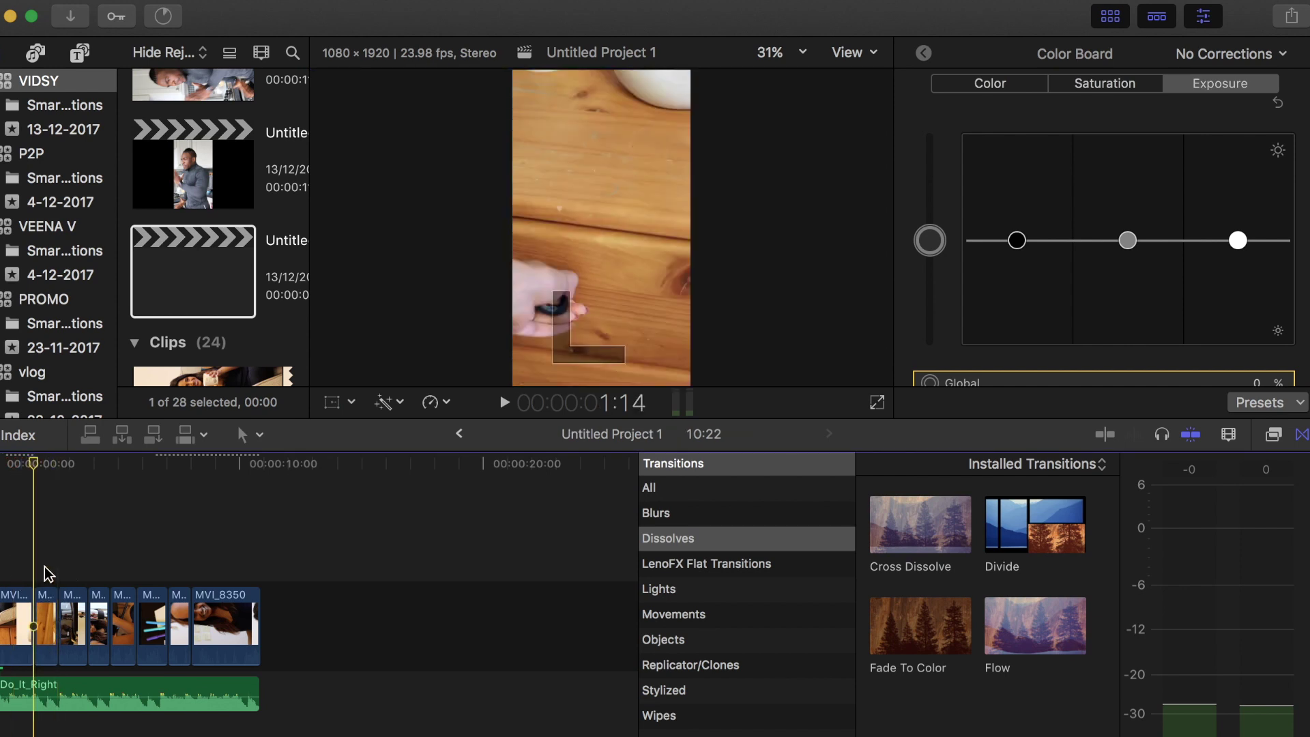
key(Down)
key(Down)
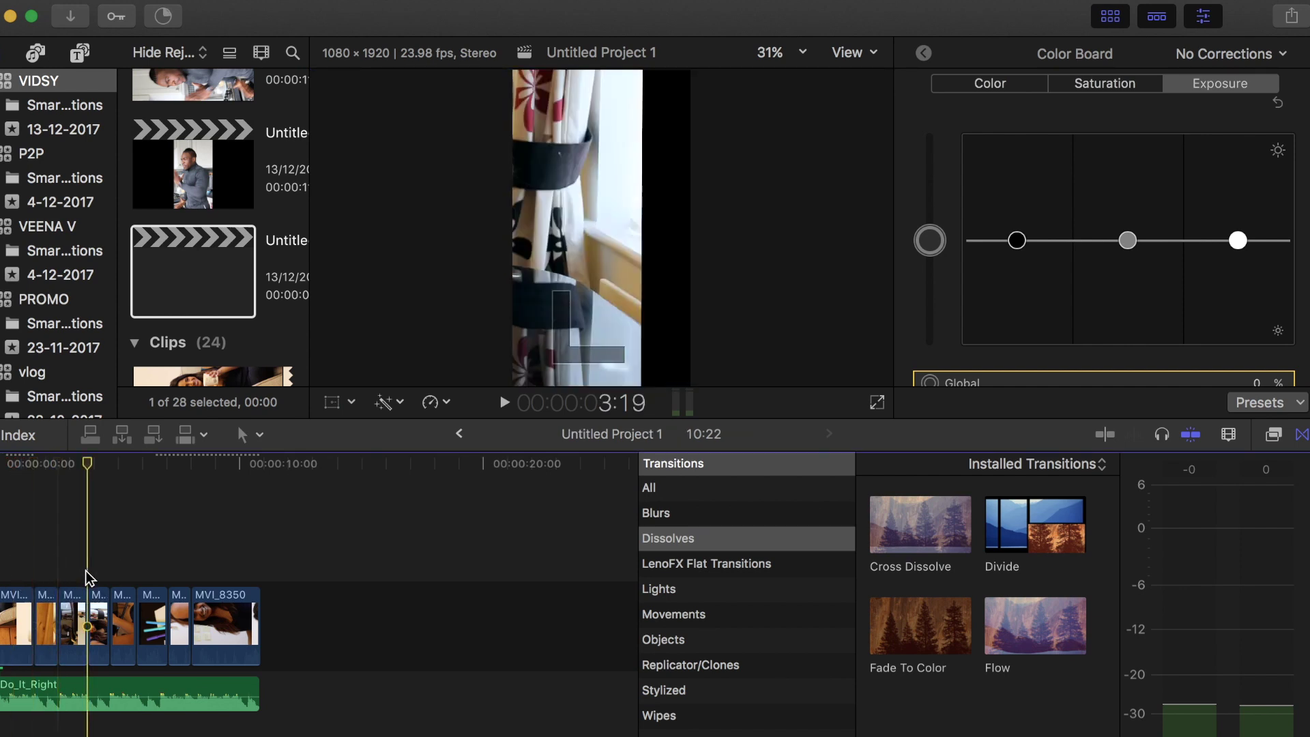
key(Down)
click(77, 570)
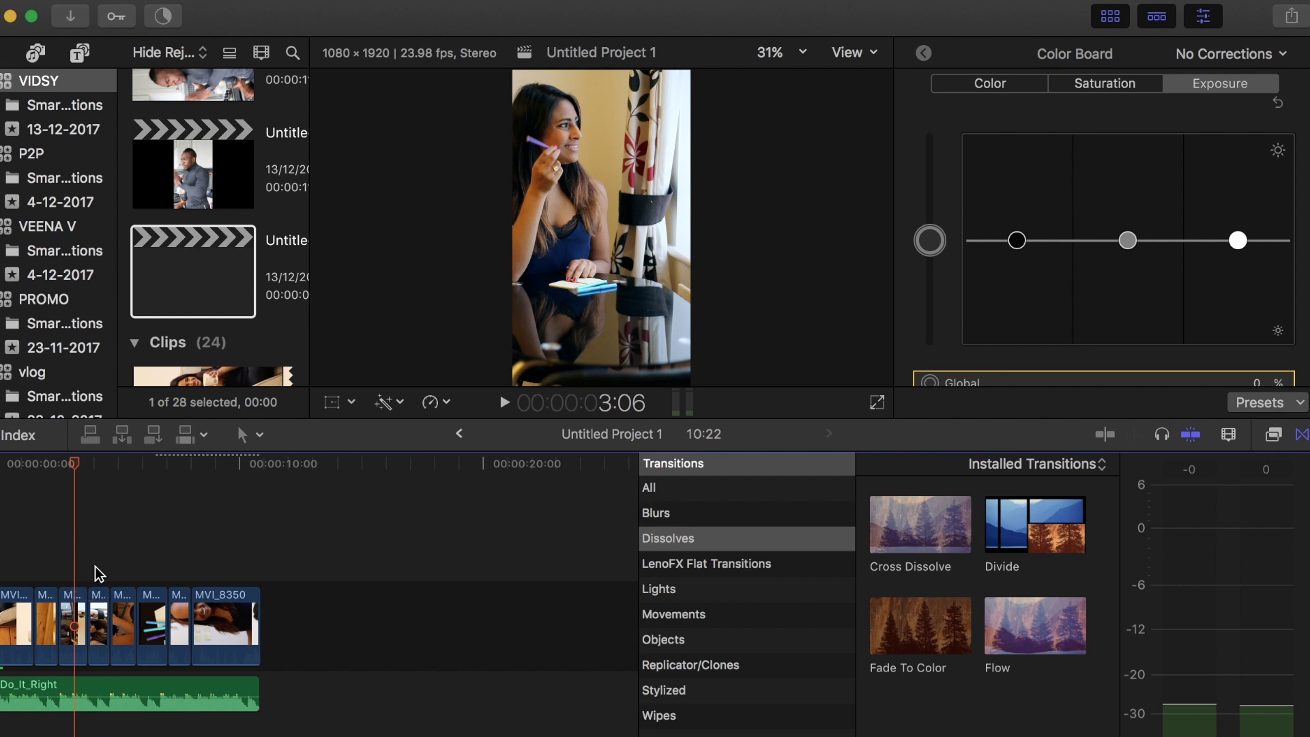
key(Down)
click(98, 618)
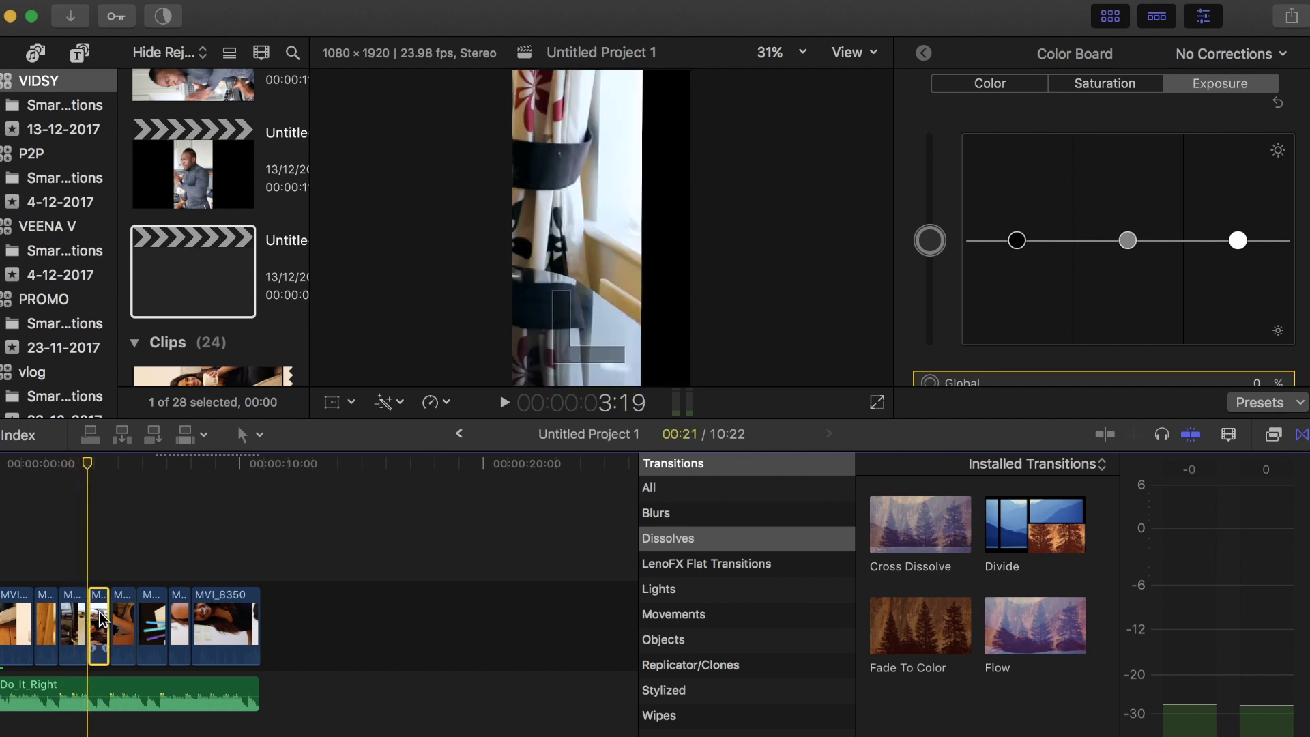
Step: Slide the curtain clip right to fill the portrait frame, then play back to check framing
click(332, 402)
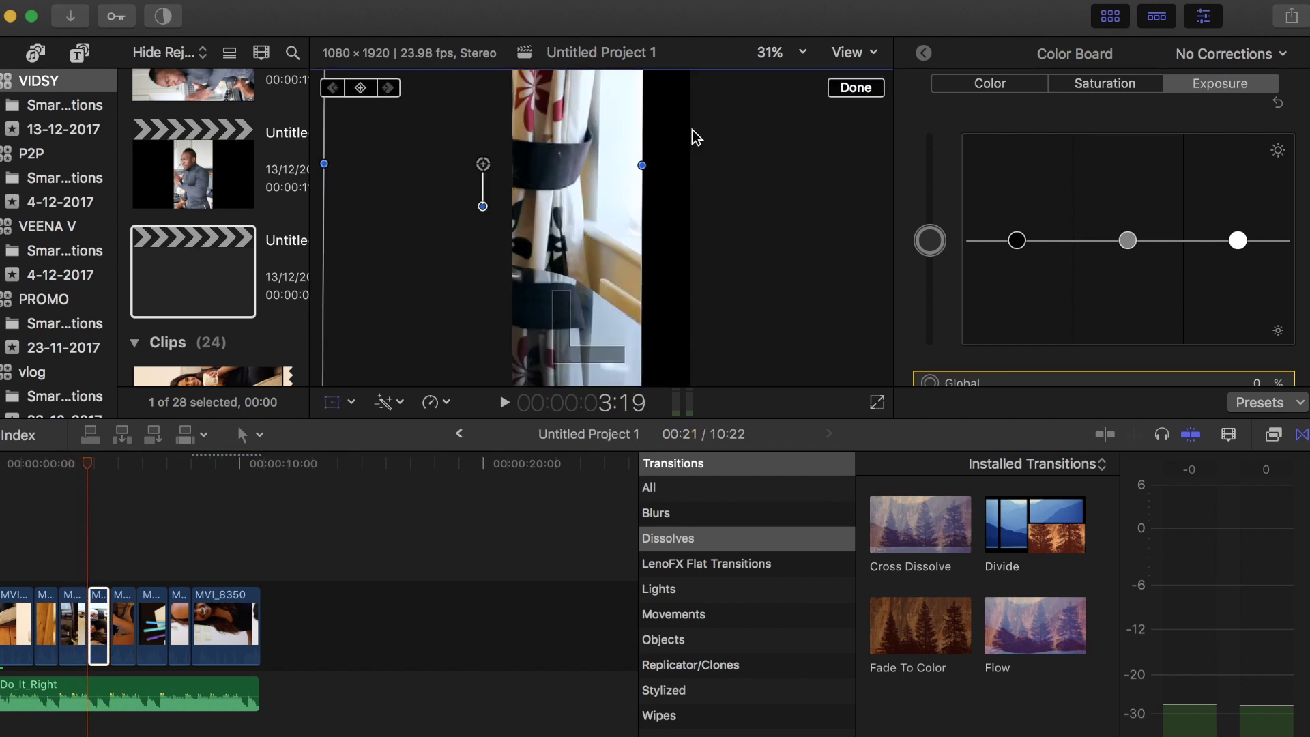
drag(556, 196, 607, 198)
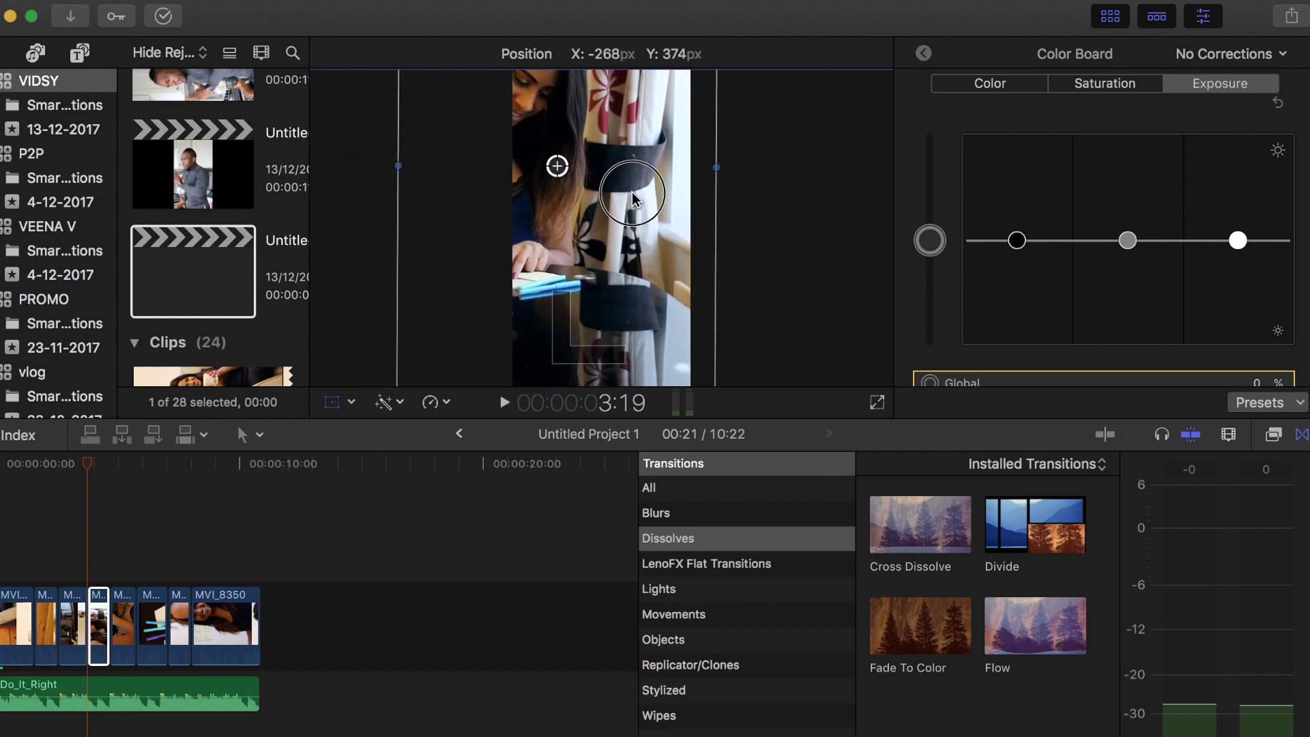
drag(605, 197, 665, 200)
click(97, 577)
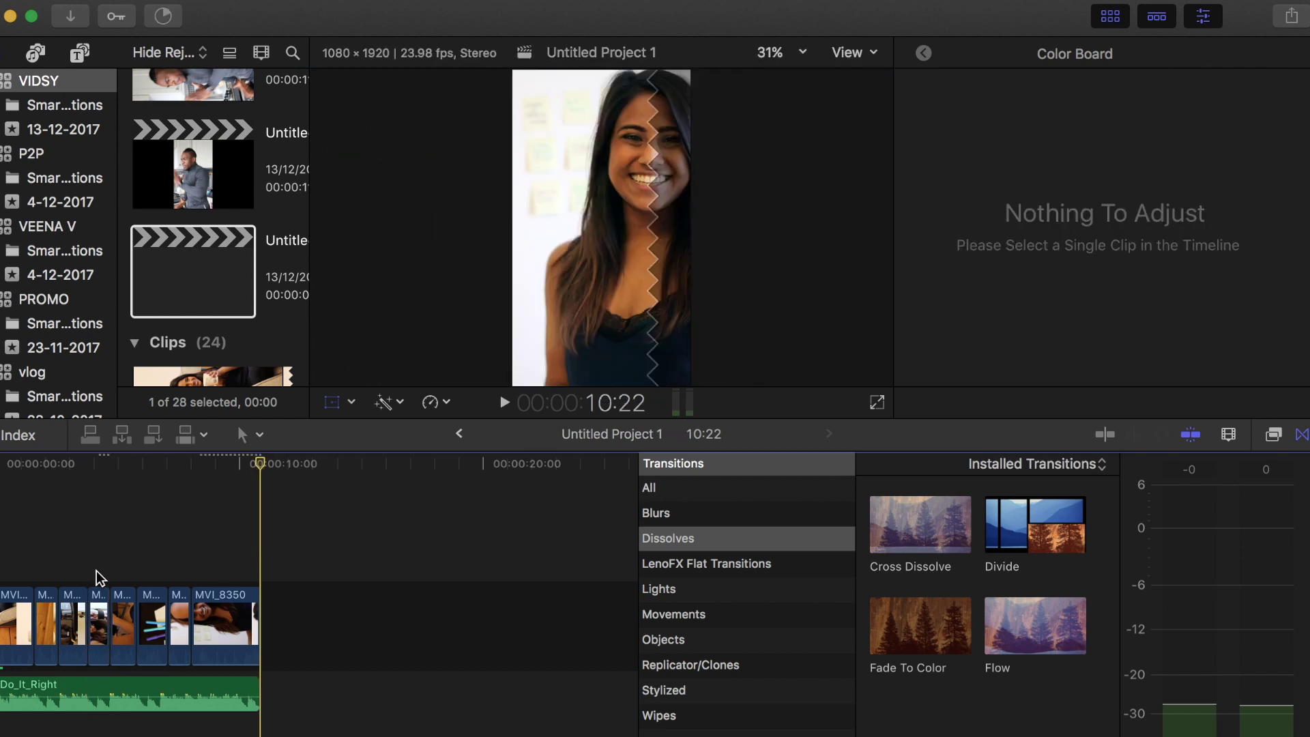
drag(41, 535, 191, 535)
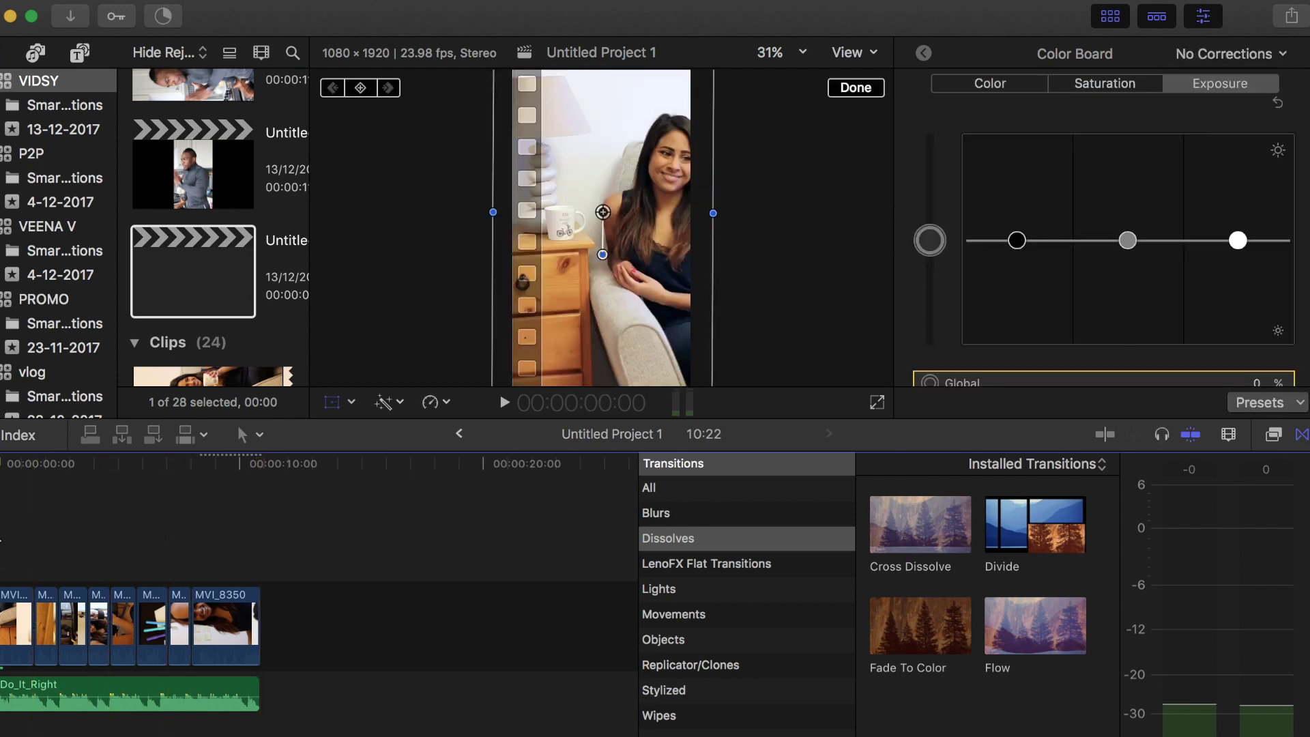
key(space)
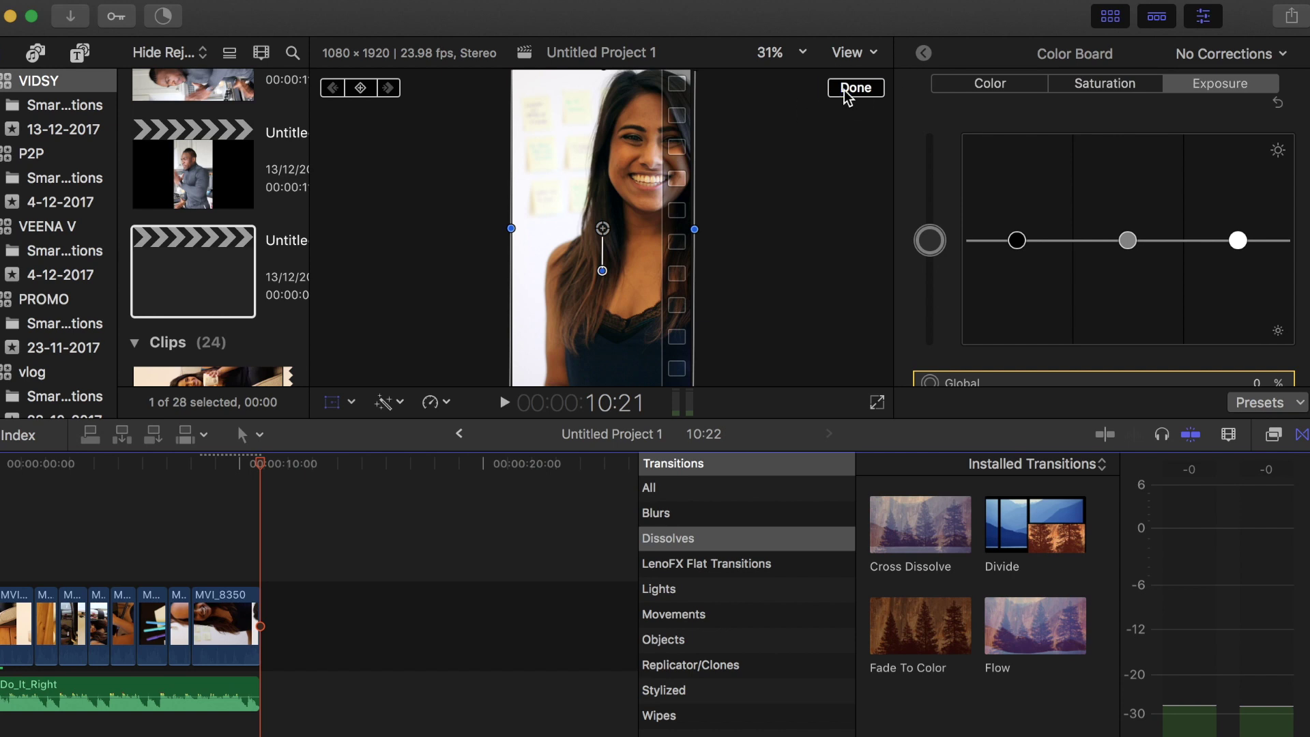
Step: Dismiss the on-screen transform controls with Done and return focus to the timeline
click(855, 88)
click(260, 563)
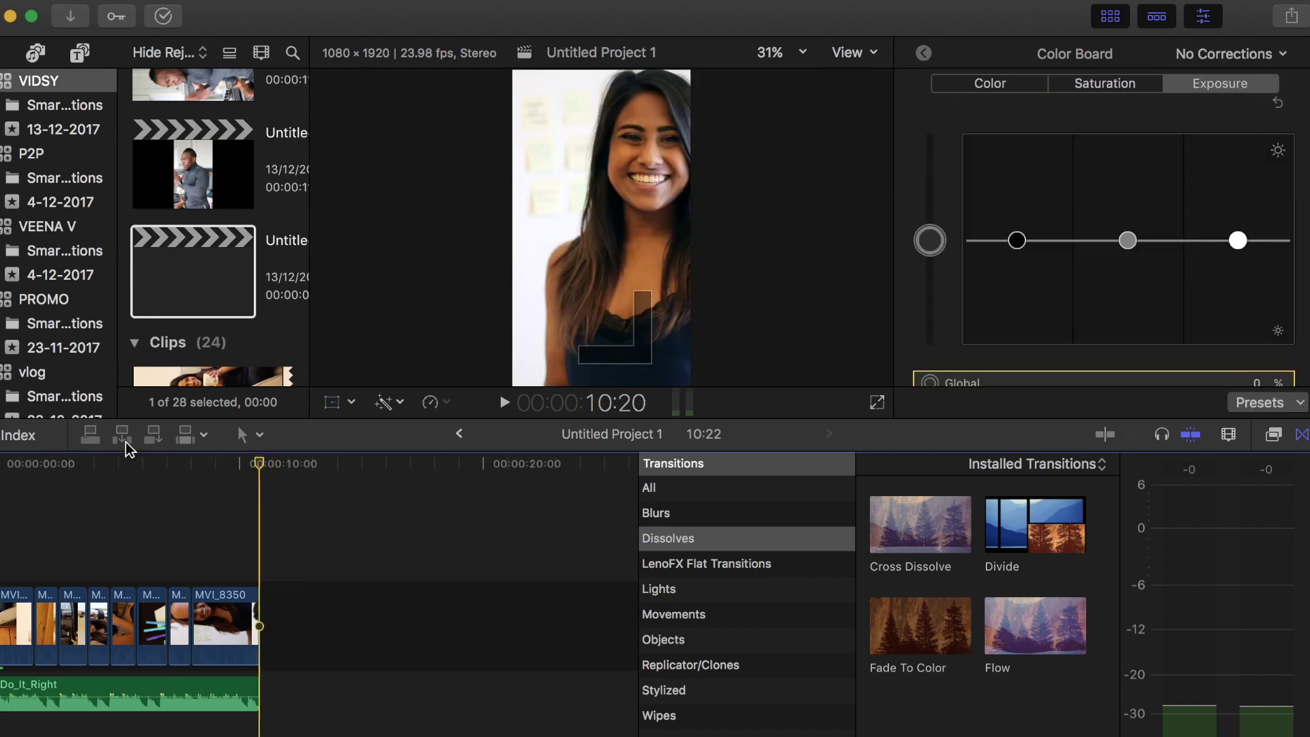
Step: Start an Apple Devices 1080p share titled VIDEO 1.VEENA.FINAL
click(164, 1)
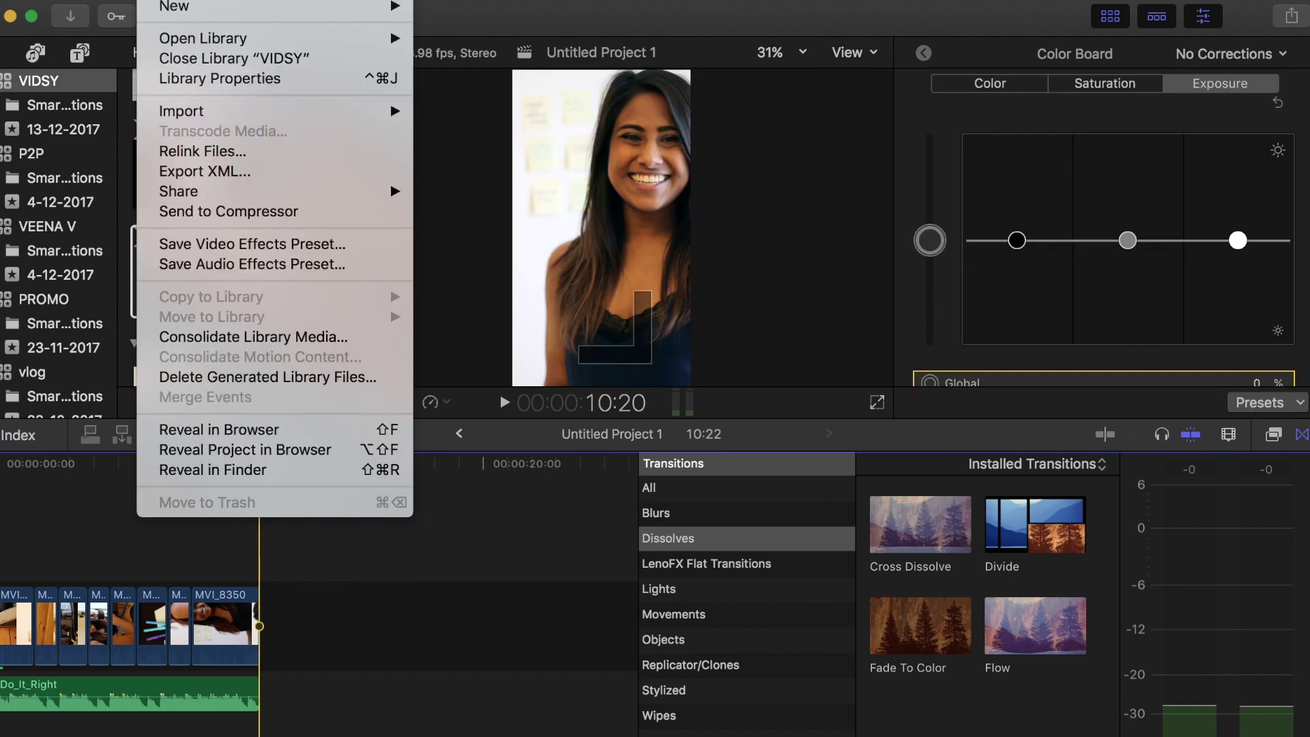
mouse_move(178, 191)
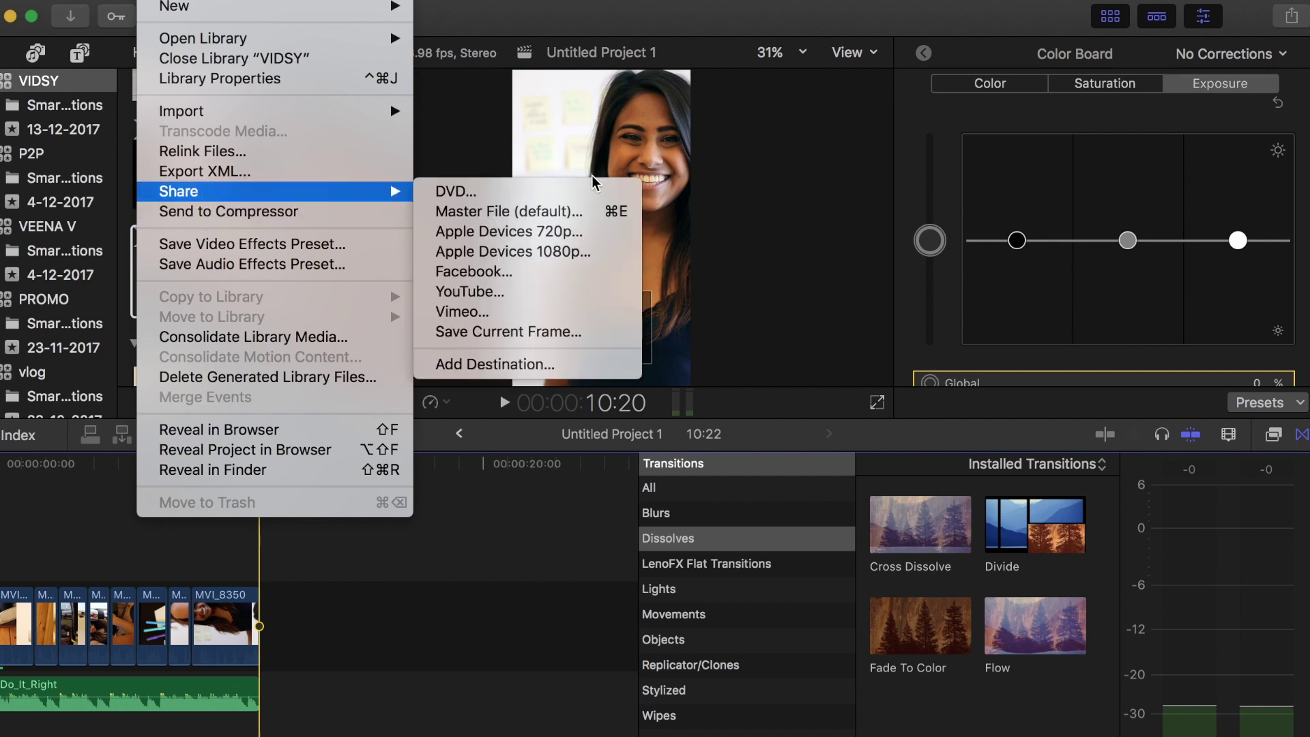
click(564, 245)
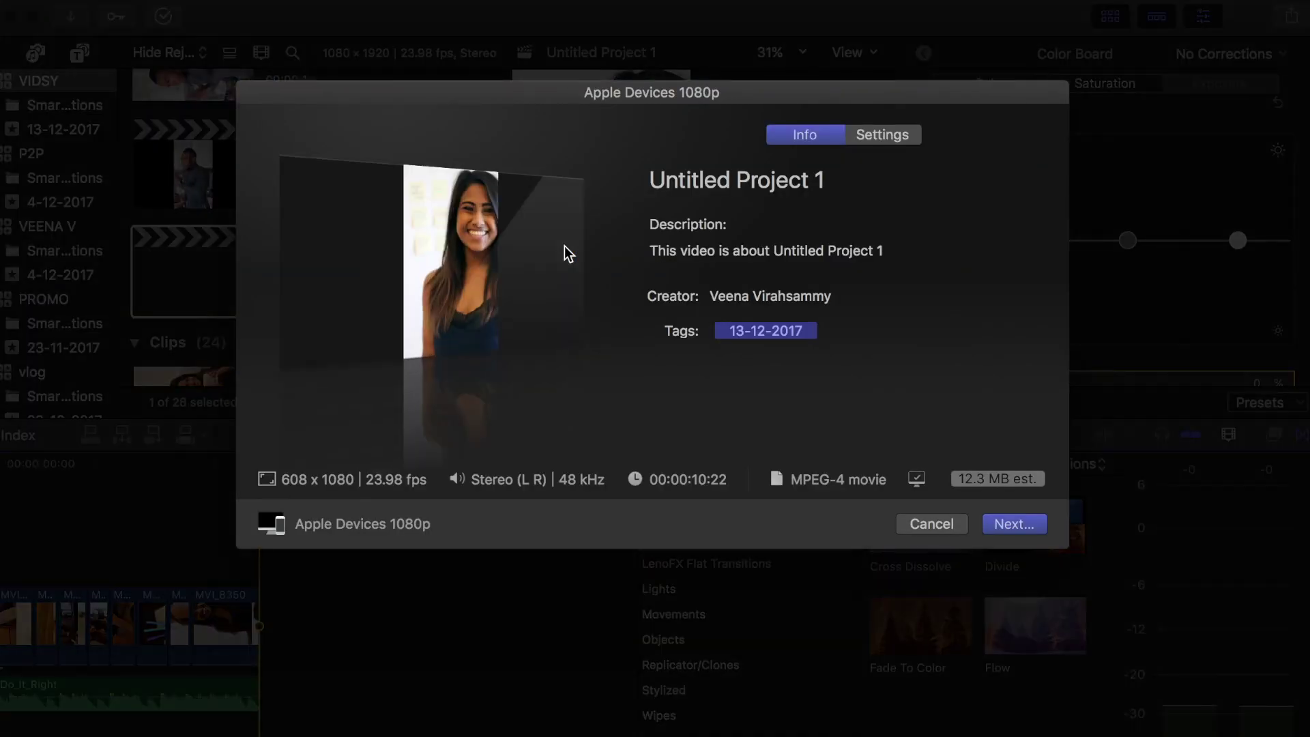
click(821, 177)
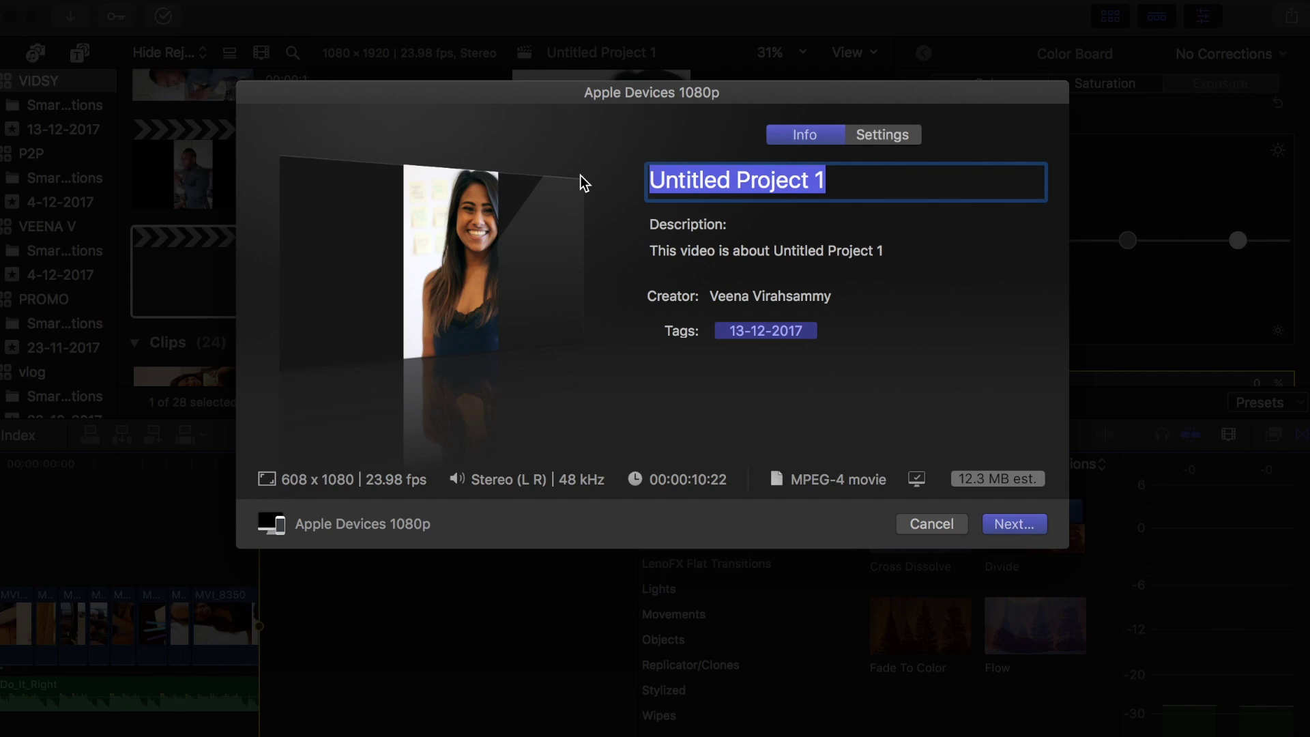
text(VIDEO)
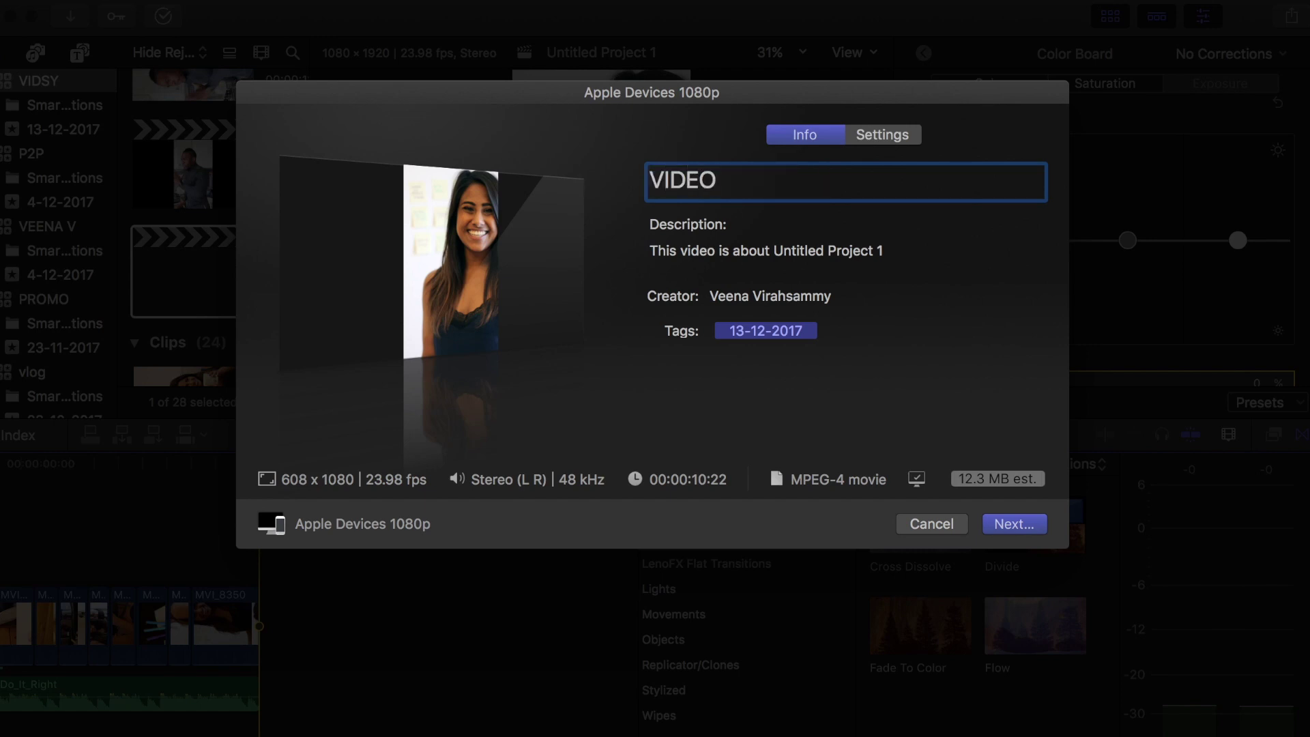
text( 1.VEENA)
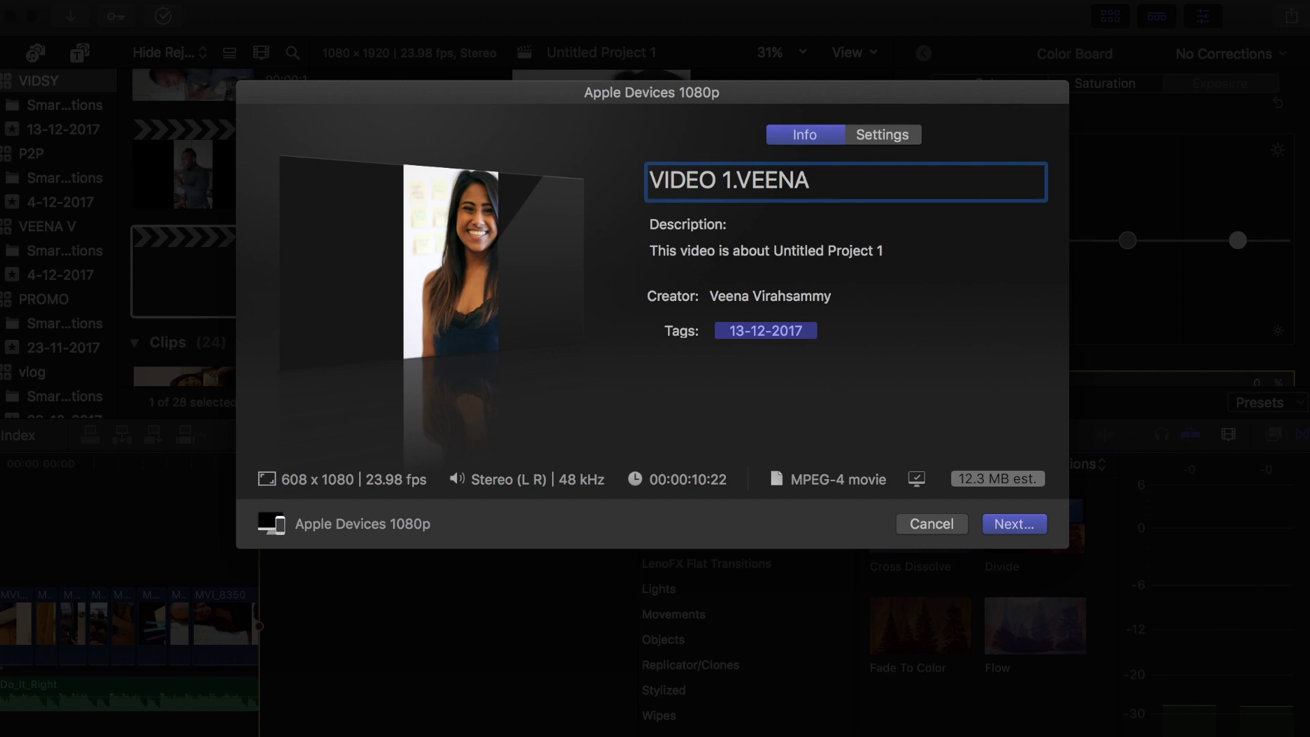
text(.FINAL)
Step: Set the share's export resolution to 1080 x 1920
click(879, 134)
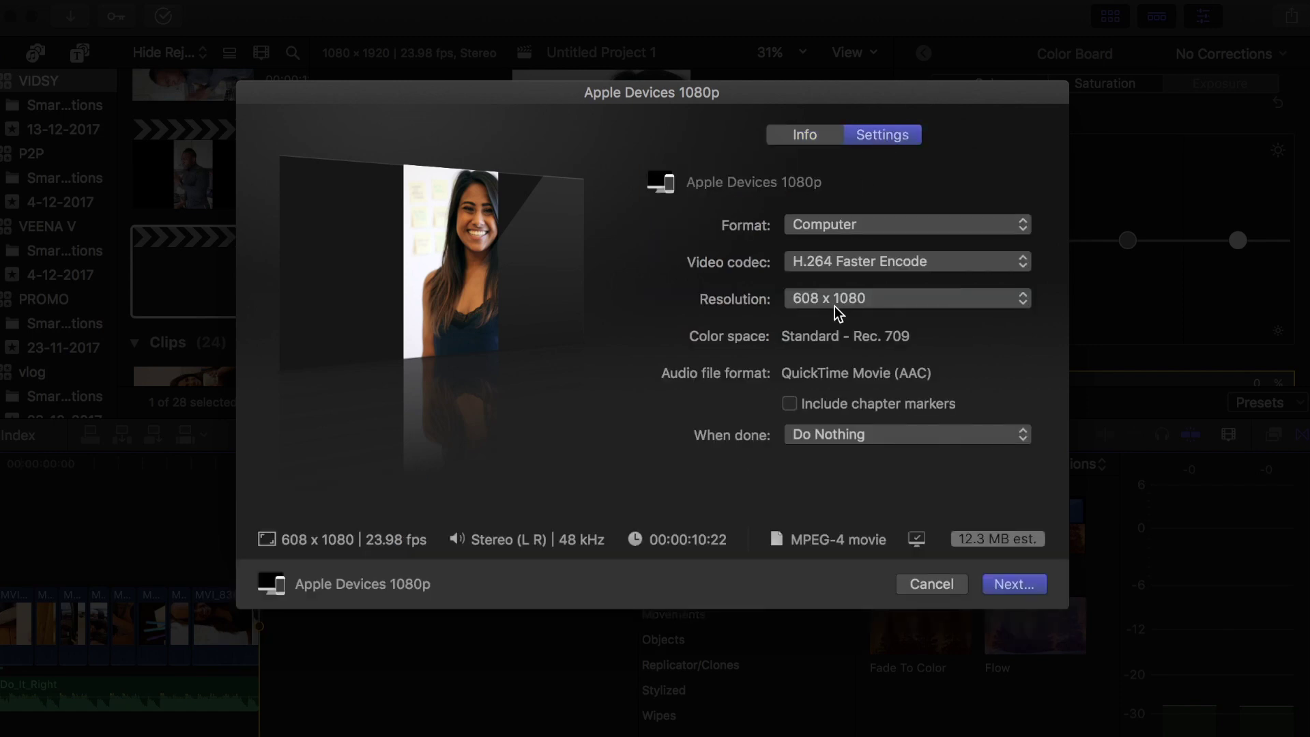
click(833, 302)
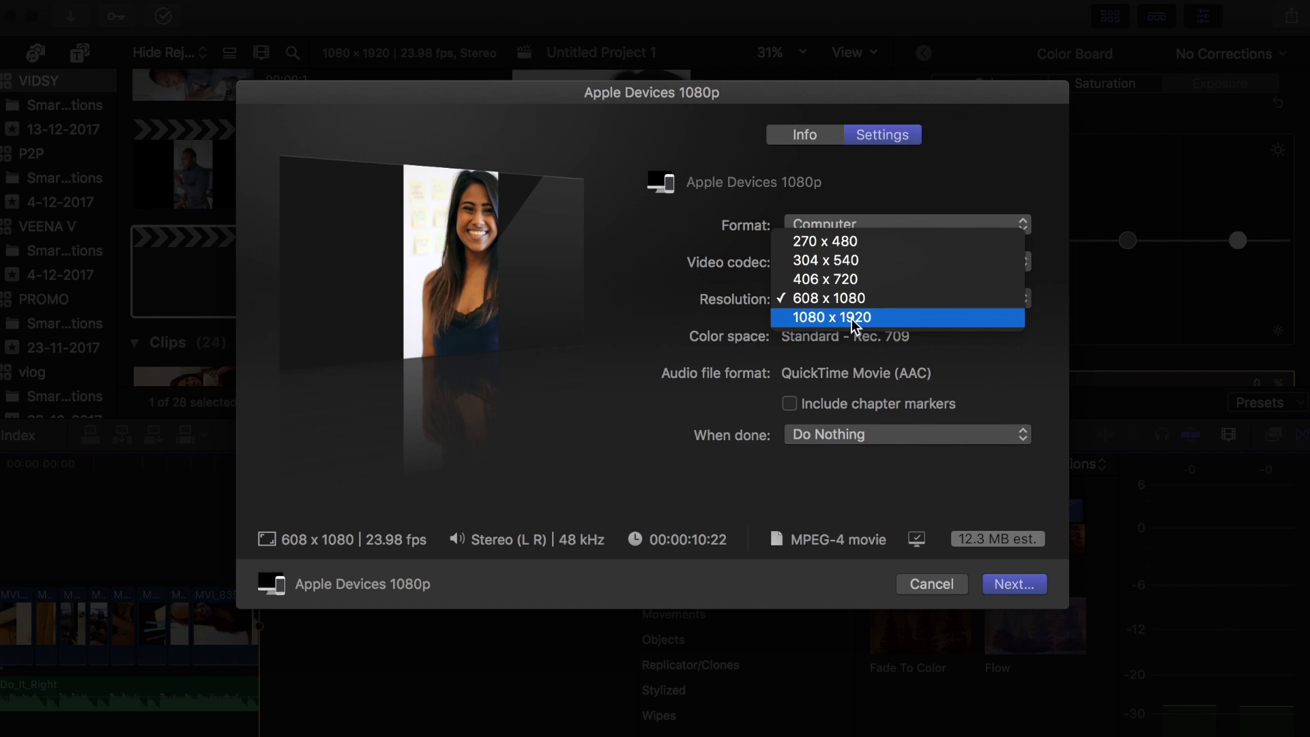
click(851, 317)
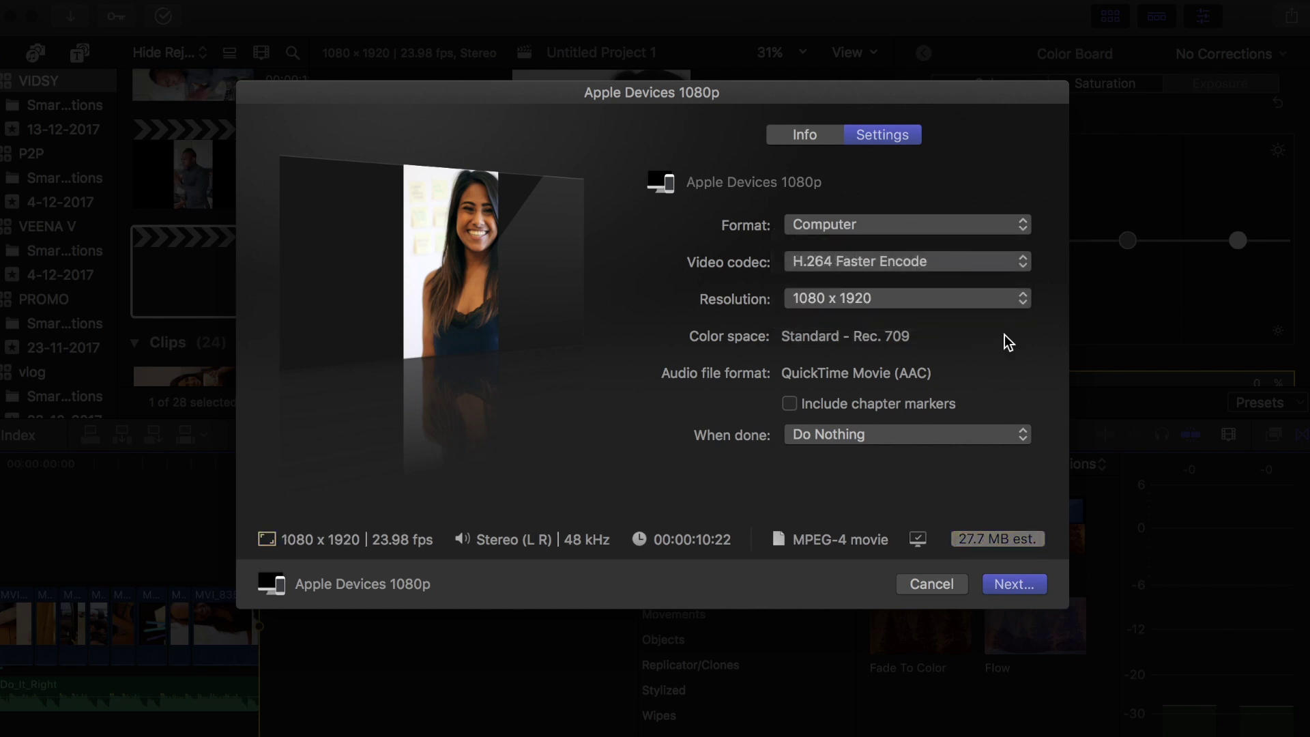
Step: Save the VIDEO 1.VEENA.FINAL export to the Desktop
click(1013, 584)
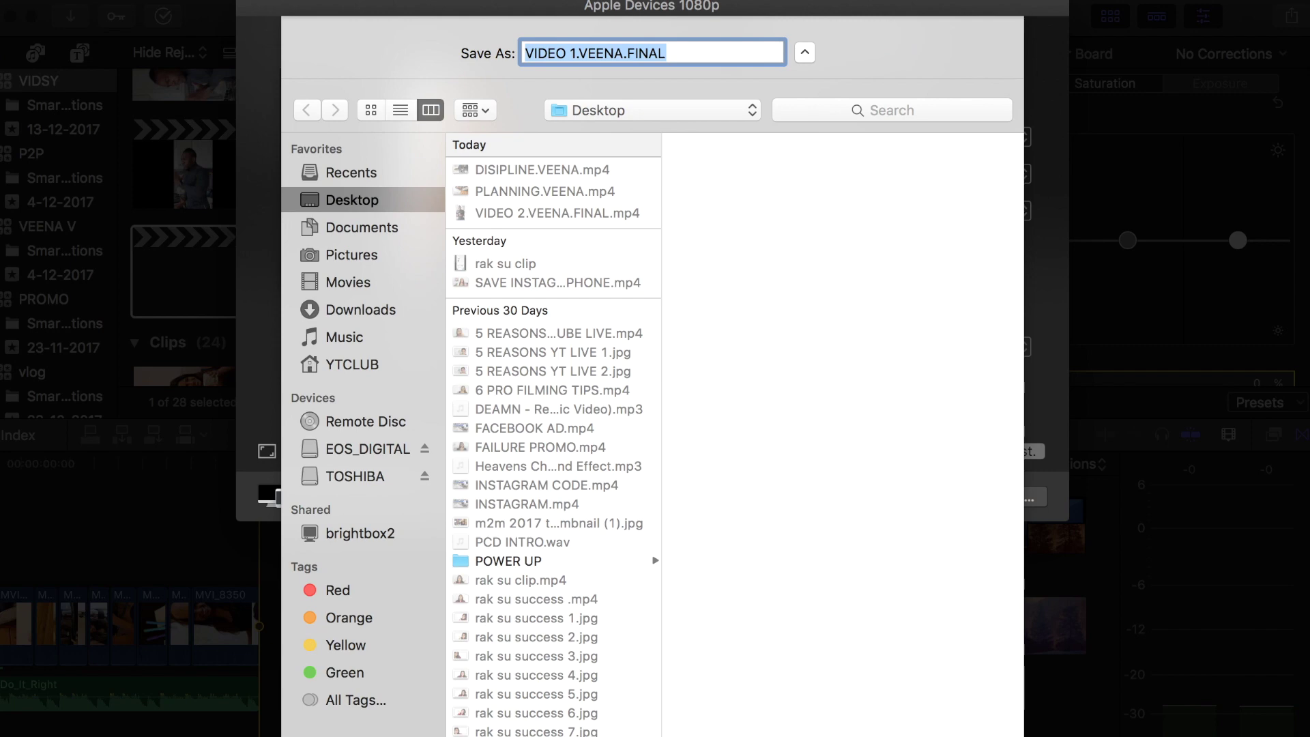
key(Return)
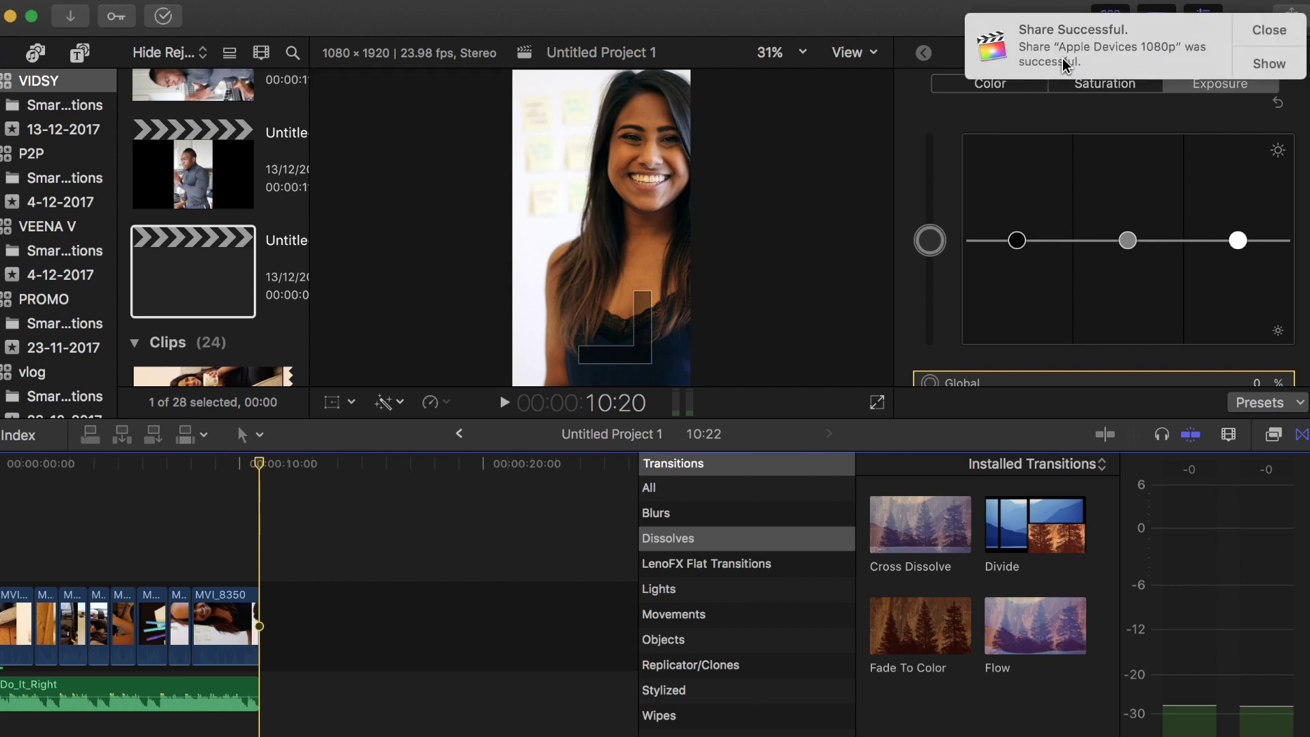
Step: Open VIDEO 1.VEENA.FINAL.mp4 from the Desktop in QuickTime, raise the volume and play it
click(1269, 68)
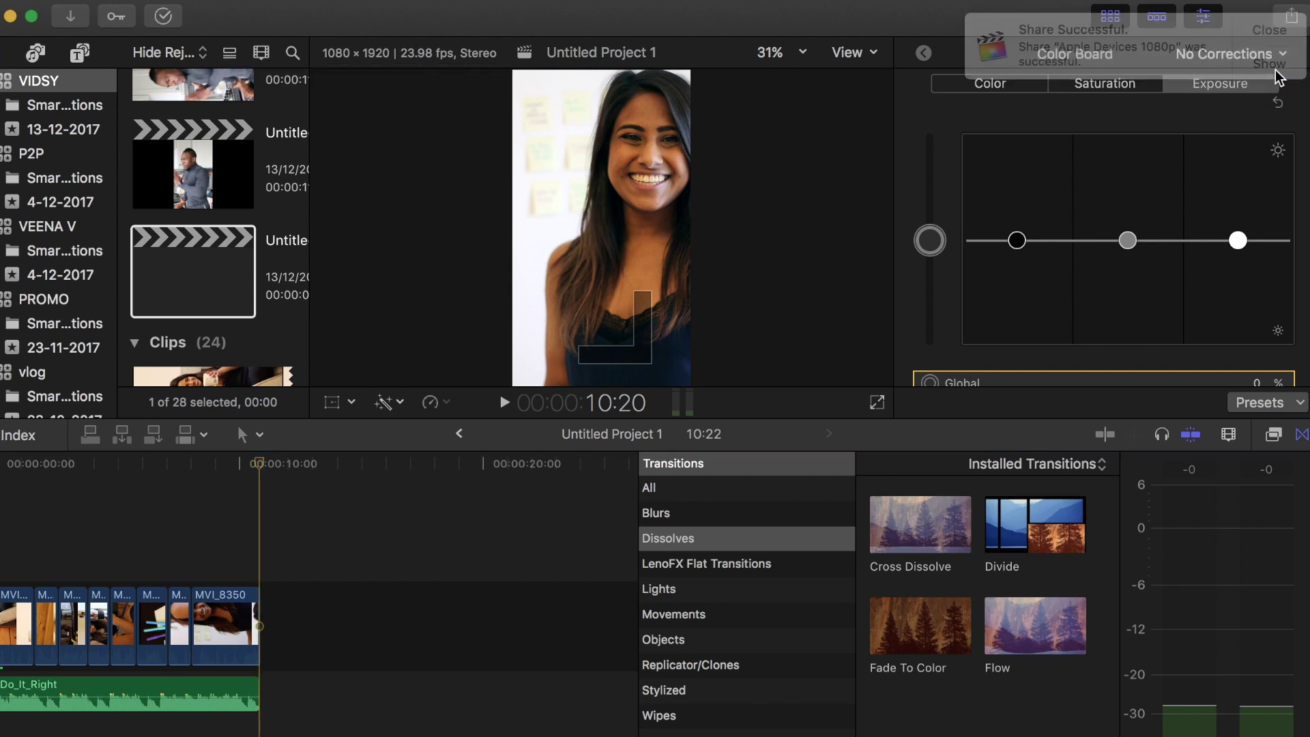
double_click(473, 167)
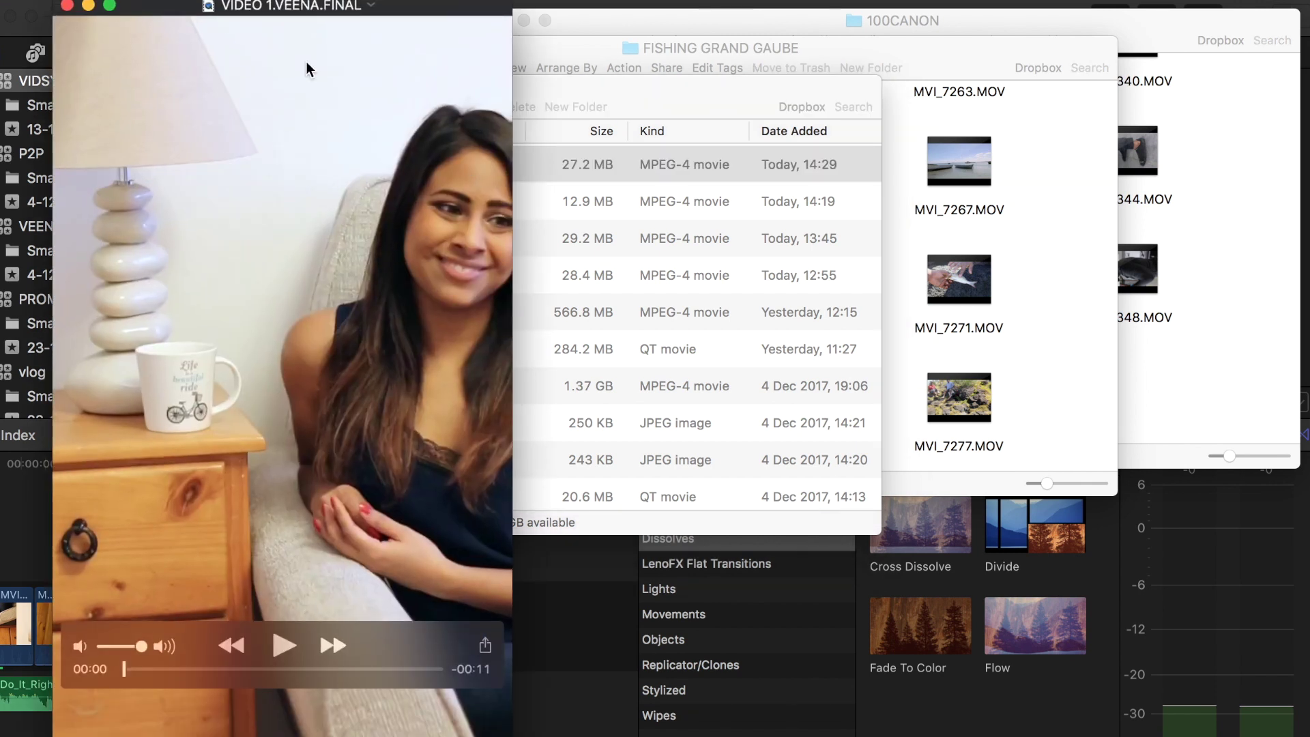
mouse_move(394, 8)
mouse_down()
mouse_move(509, 26)
mouse_move(515, 12)
mouse_up()
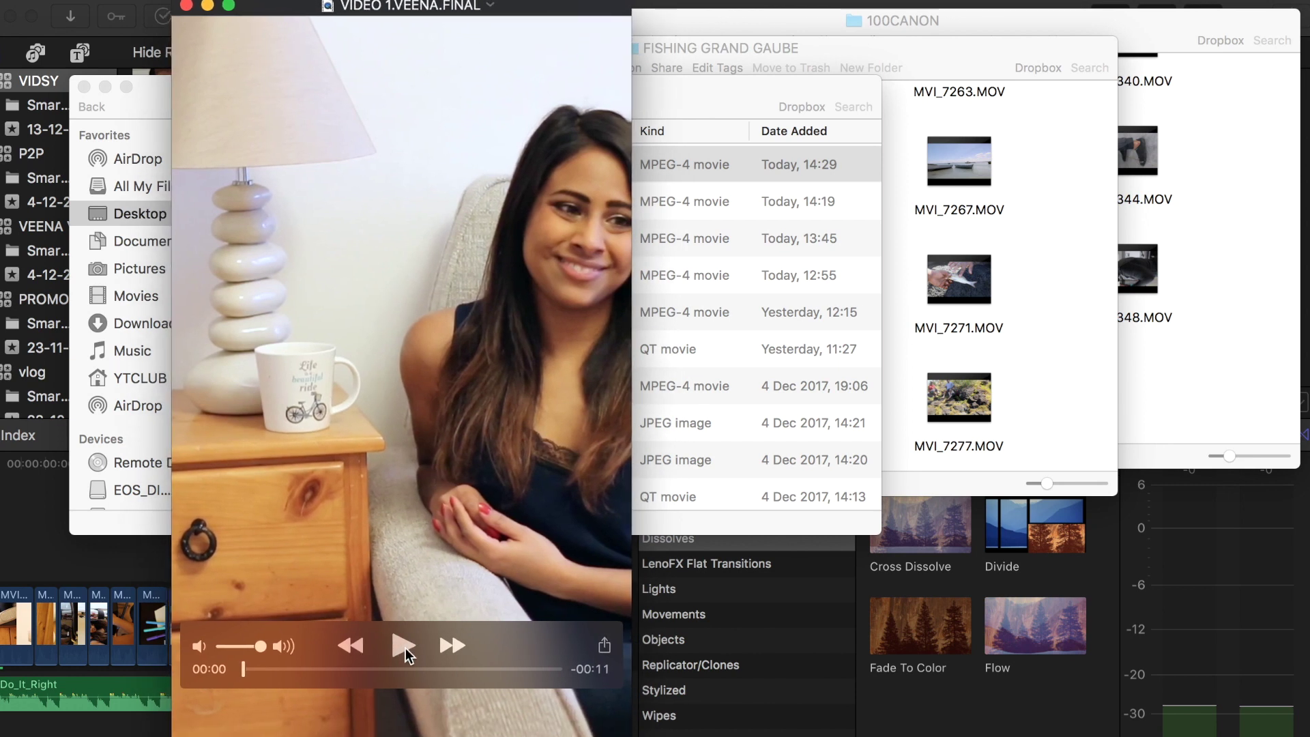
key(F12)
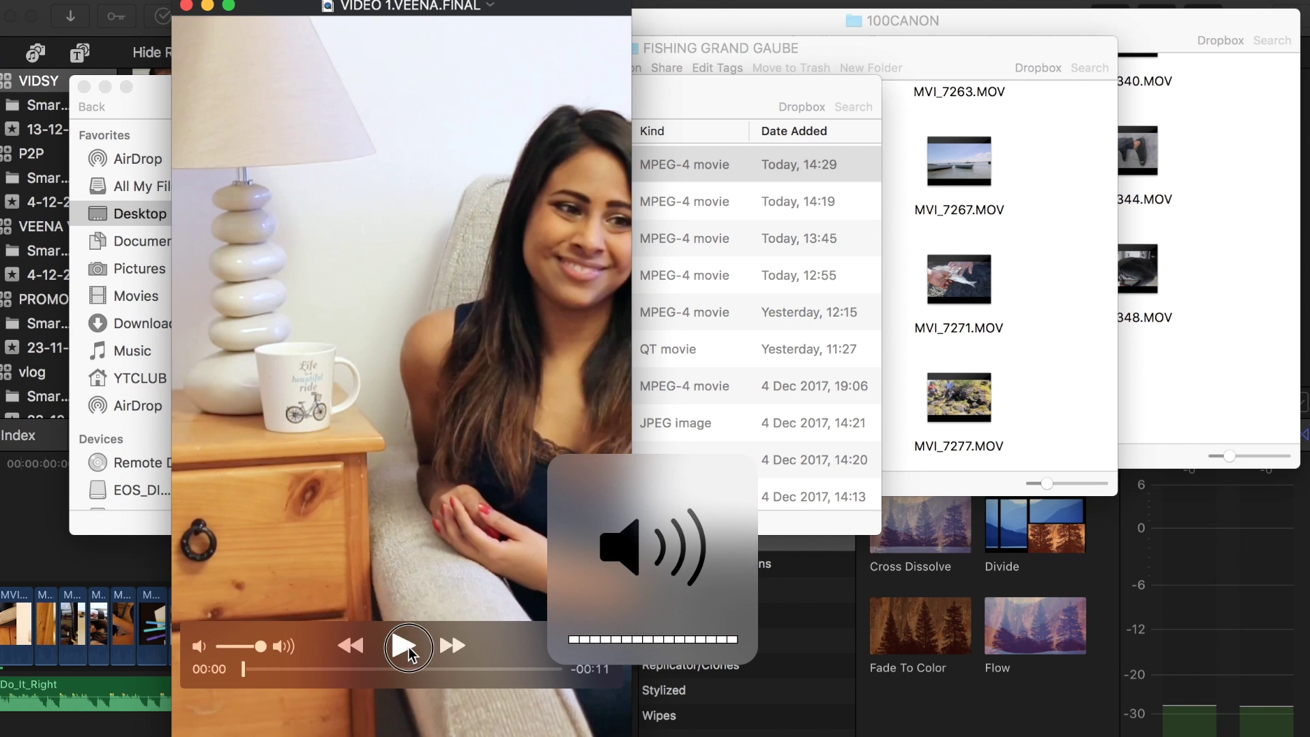
click(408, 647)
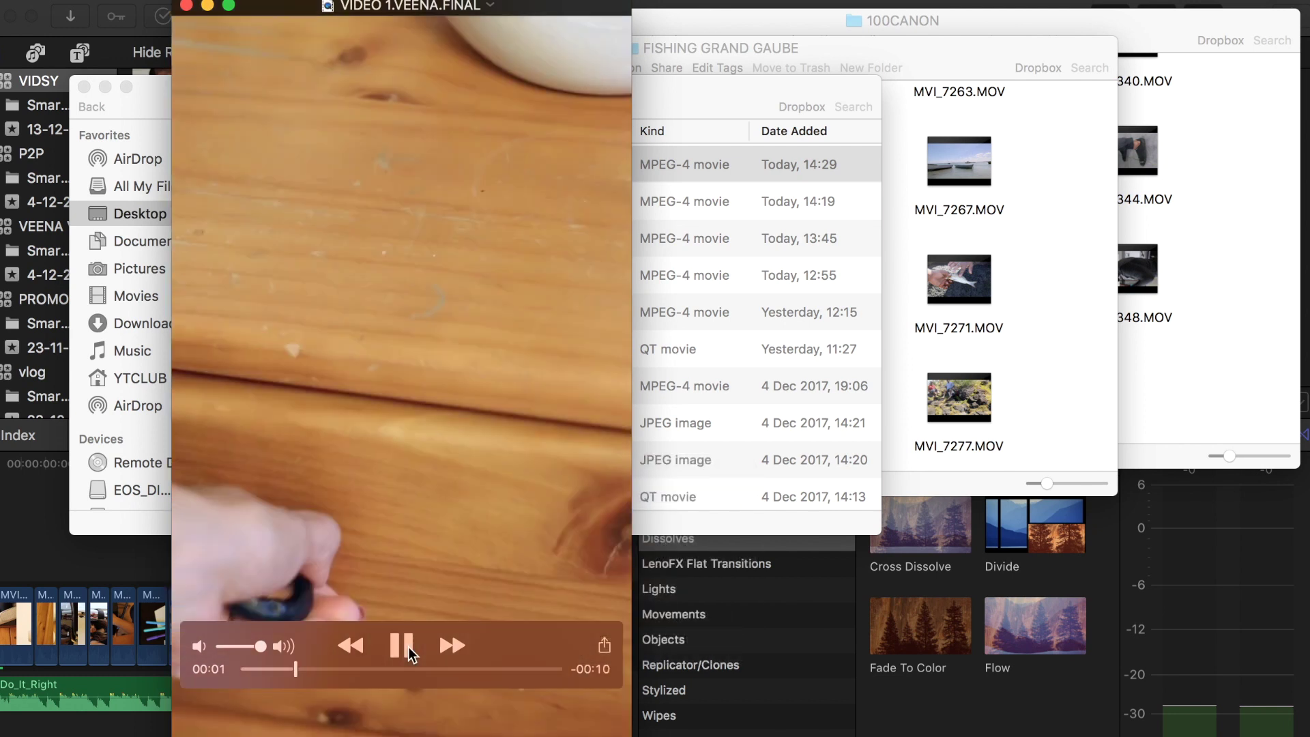